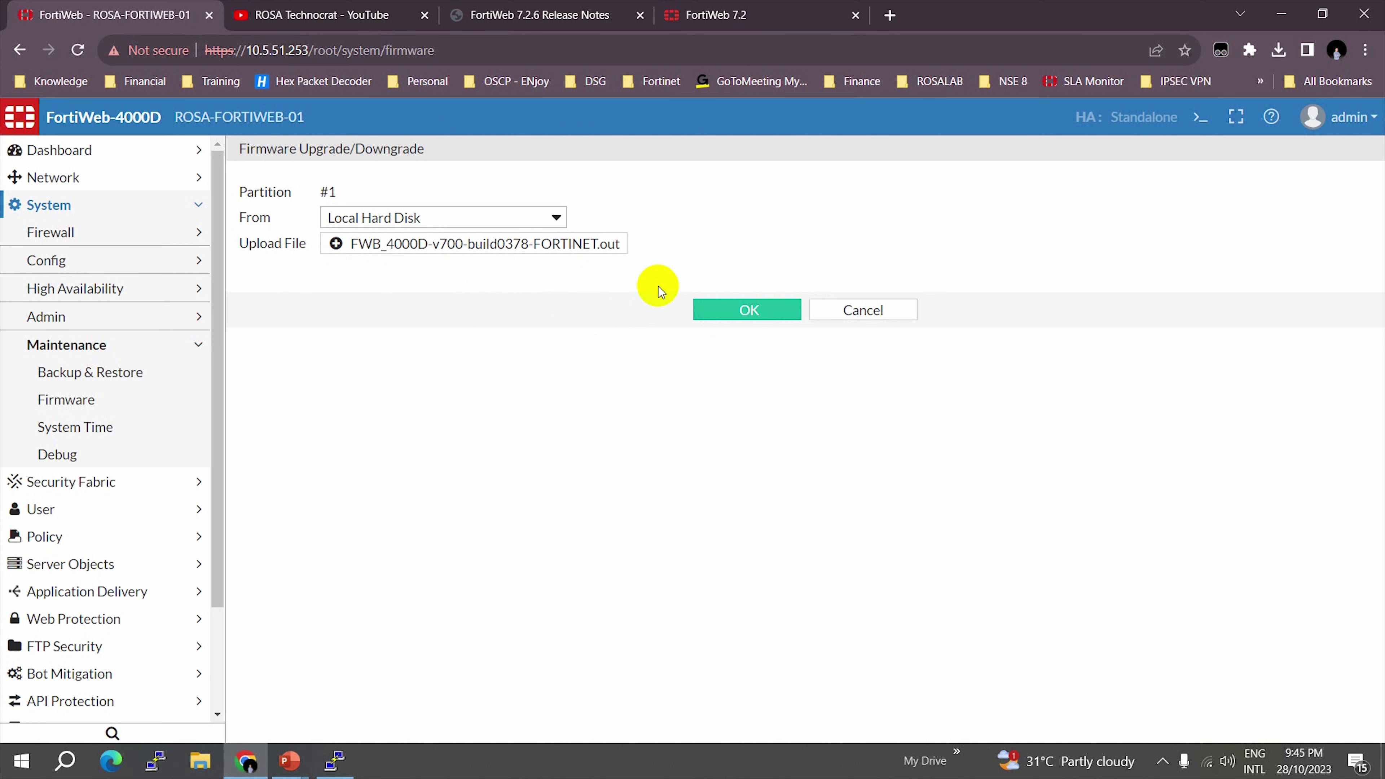
- Start uploading the build 0378 firmware image to partition #1 and follow its progress bar
{"action": "left_click", "coordinate": [742, 322]}
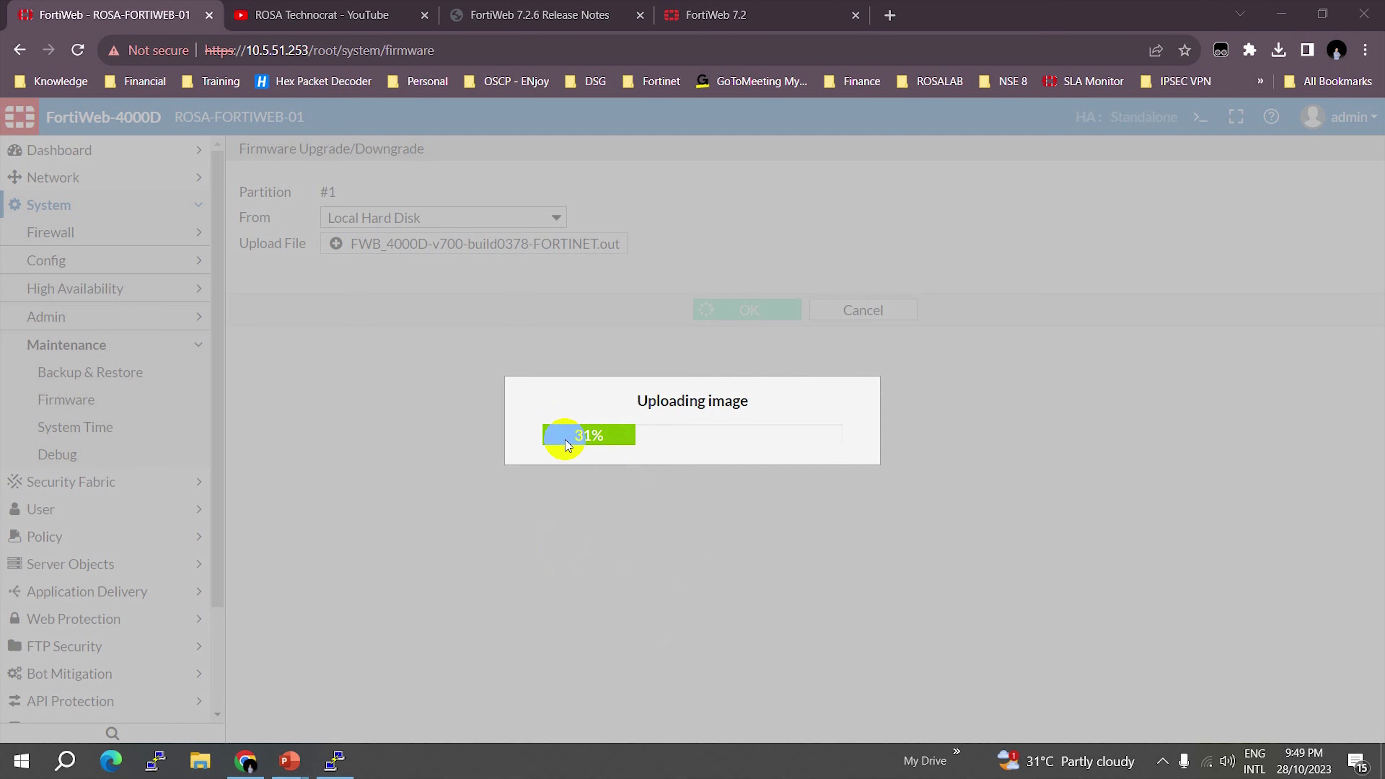
{"action": "left_click", "coordinate": [747, 410]}
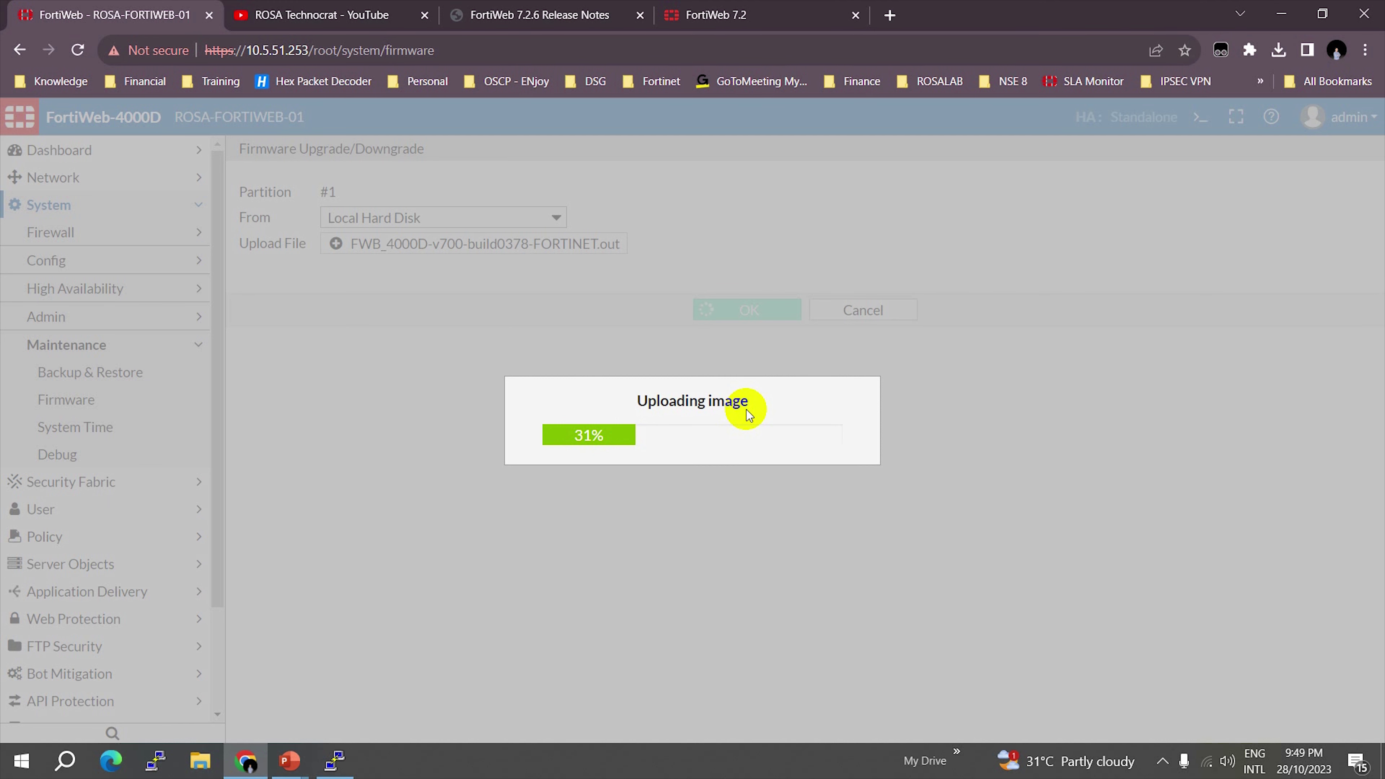
- Run a continuous ping to 10.5.51.253 in Command Prompt, placed right of the upload progress
{"action": "key", "text": "super+r"}
{"action": "type", "text": "cmd"}
{"action": "key", "text": "Return"}
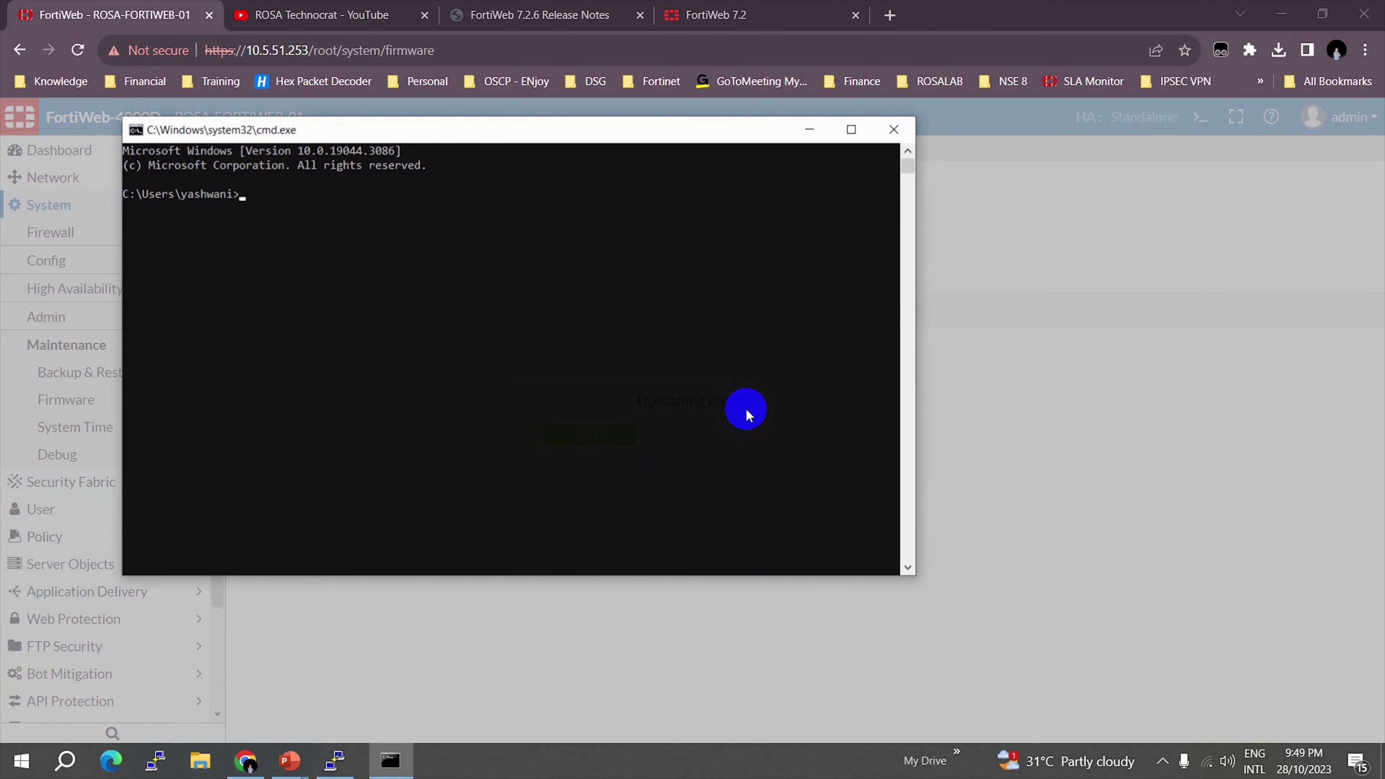
{"action": "type", "text": "ping"}
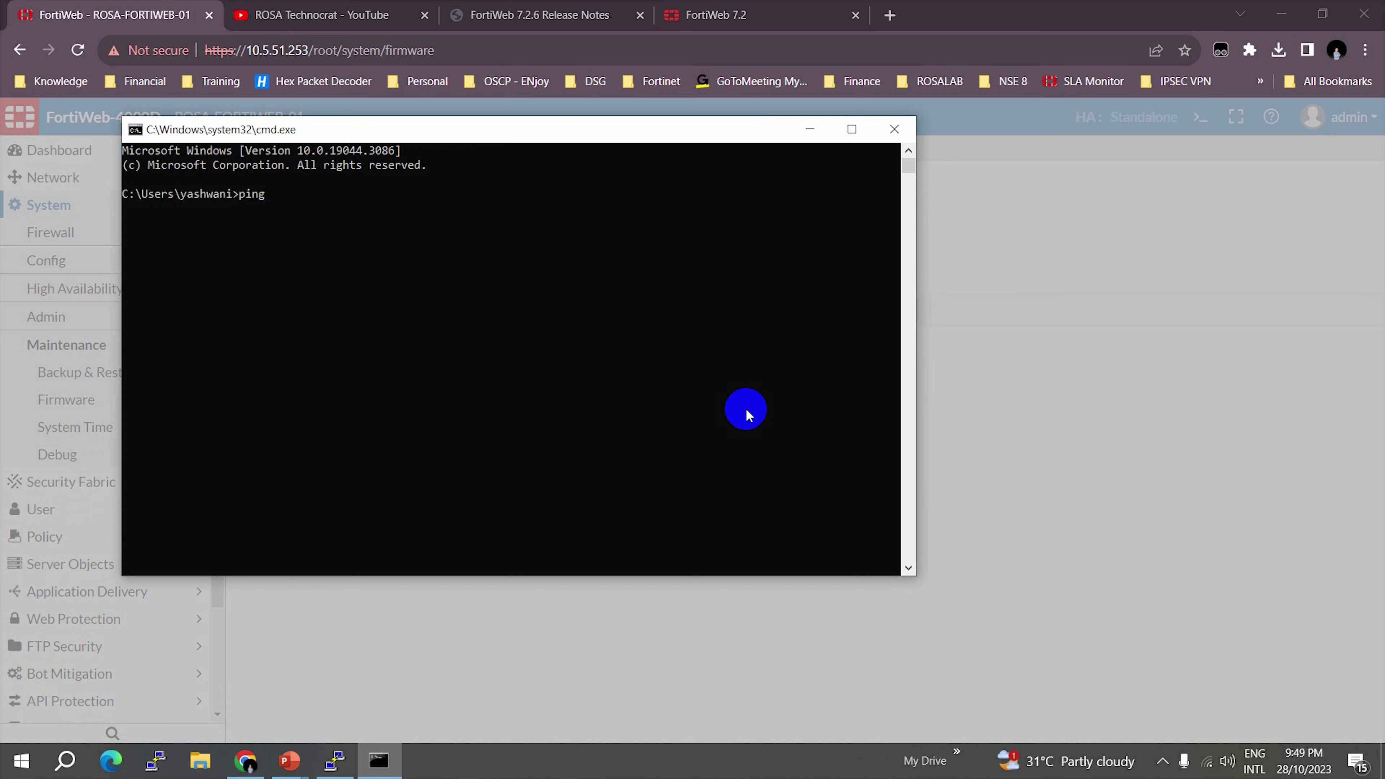
{"action": "type", "text": " 10.5.51.253 -t"}
{"action": "key", "text": "Return"}
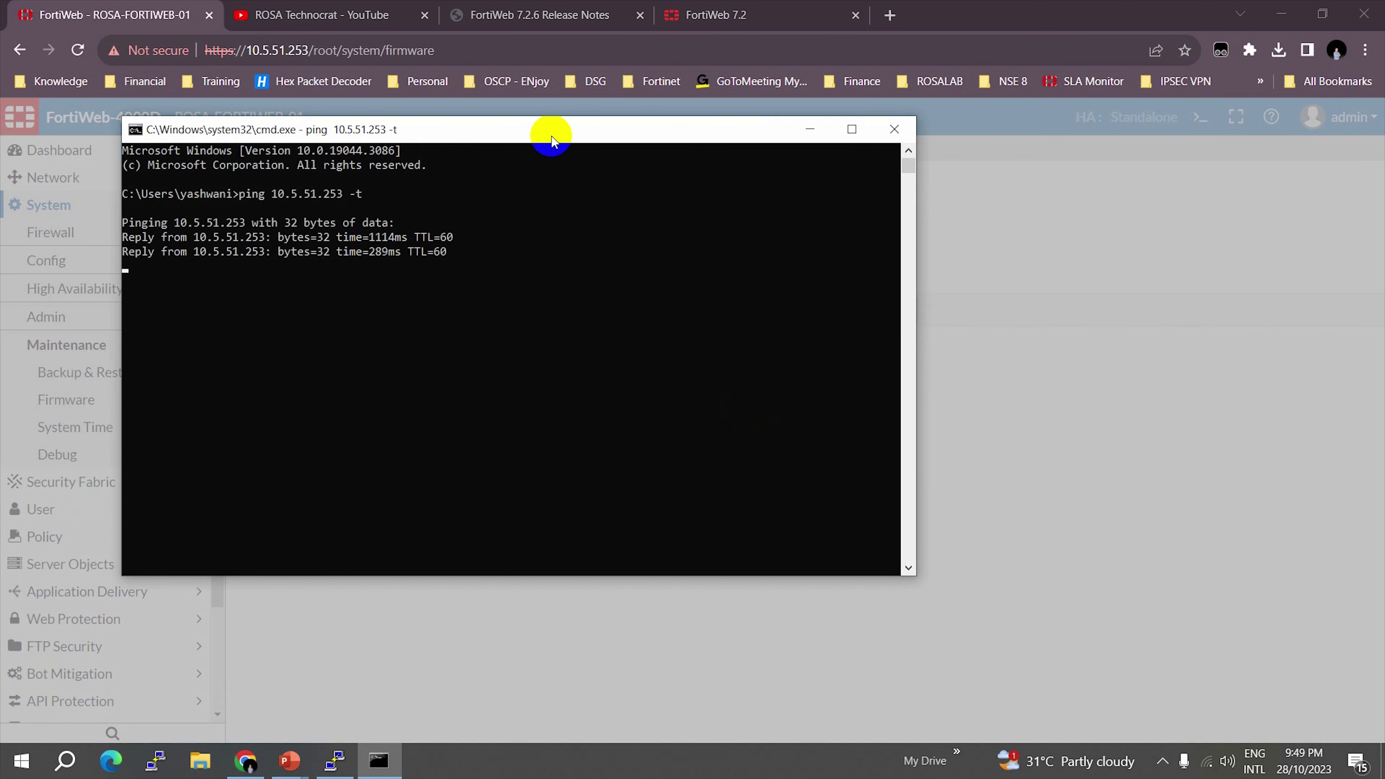
{"action": "left_click_drag", "start_coordinate": [561, 133], "coordinate": [1175, 233]}
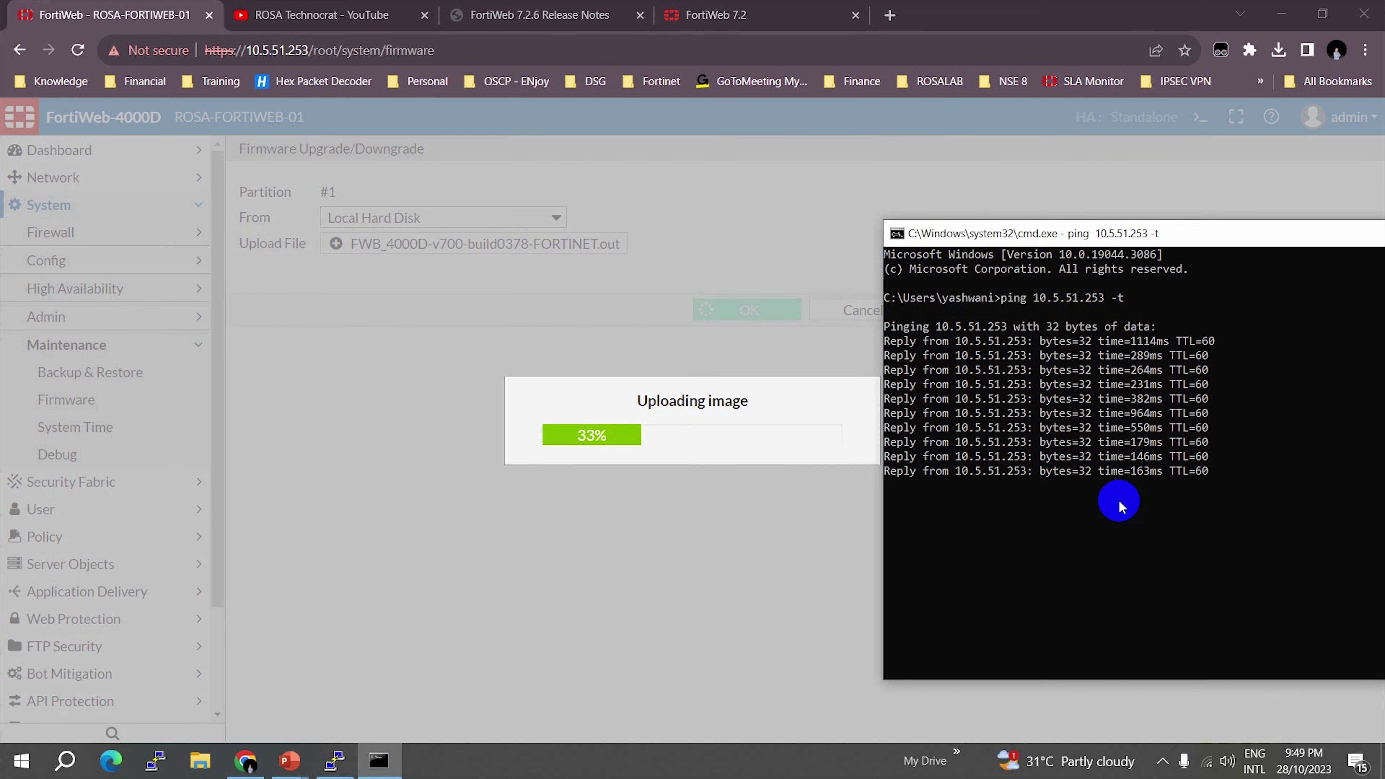
{"action": "mouse_move", "coordinate": [1026, 234]}
{"action": "left_mouse_down"}
{"action": "mouse_move", "coordinate": [1053, 239]}
{"action": "mouse_move", "coordinate": [1045, 219]}
{"action": "left_mouse_up"}
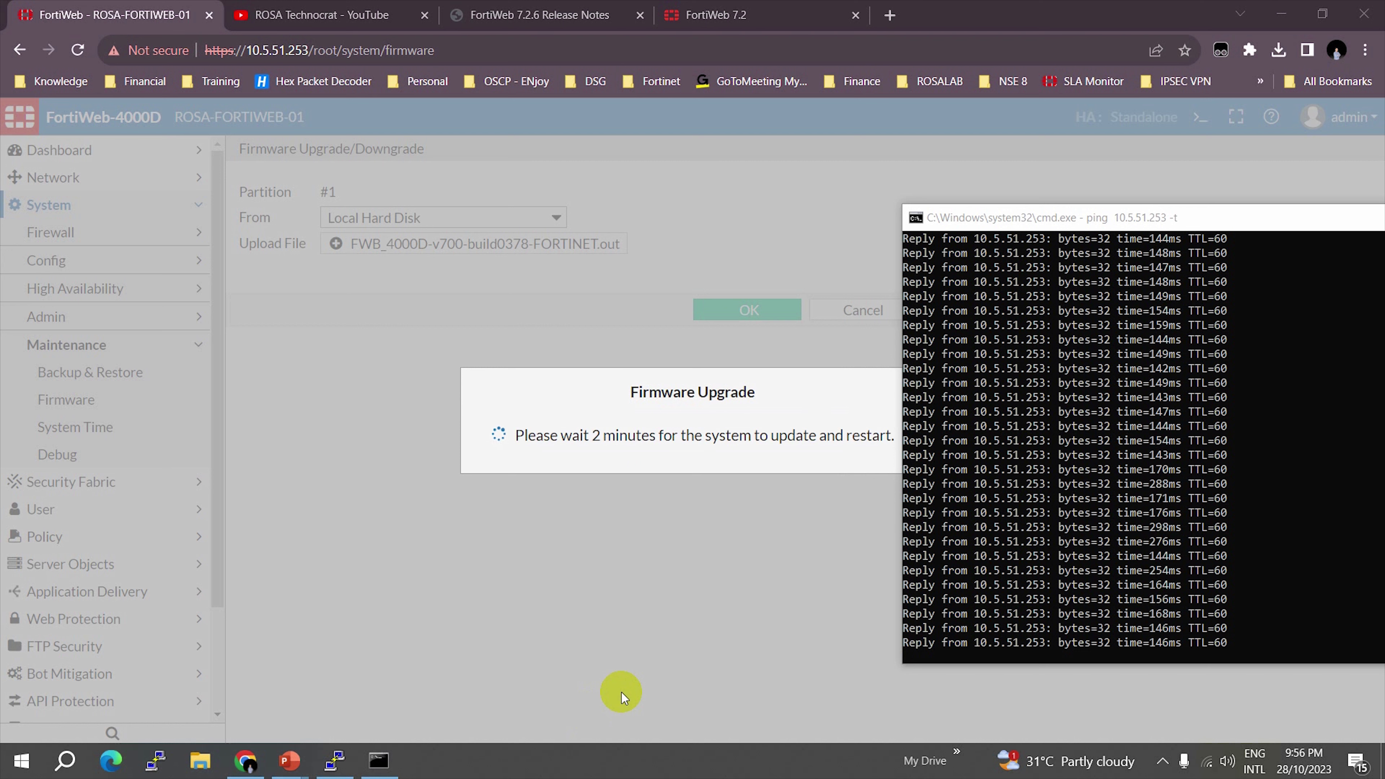
{"action": "left_click", "coordinate": [980, 303]}
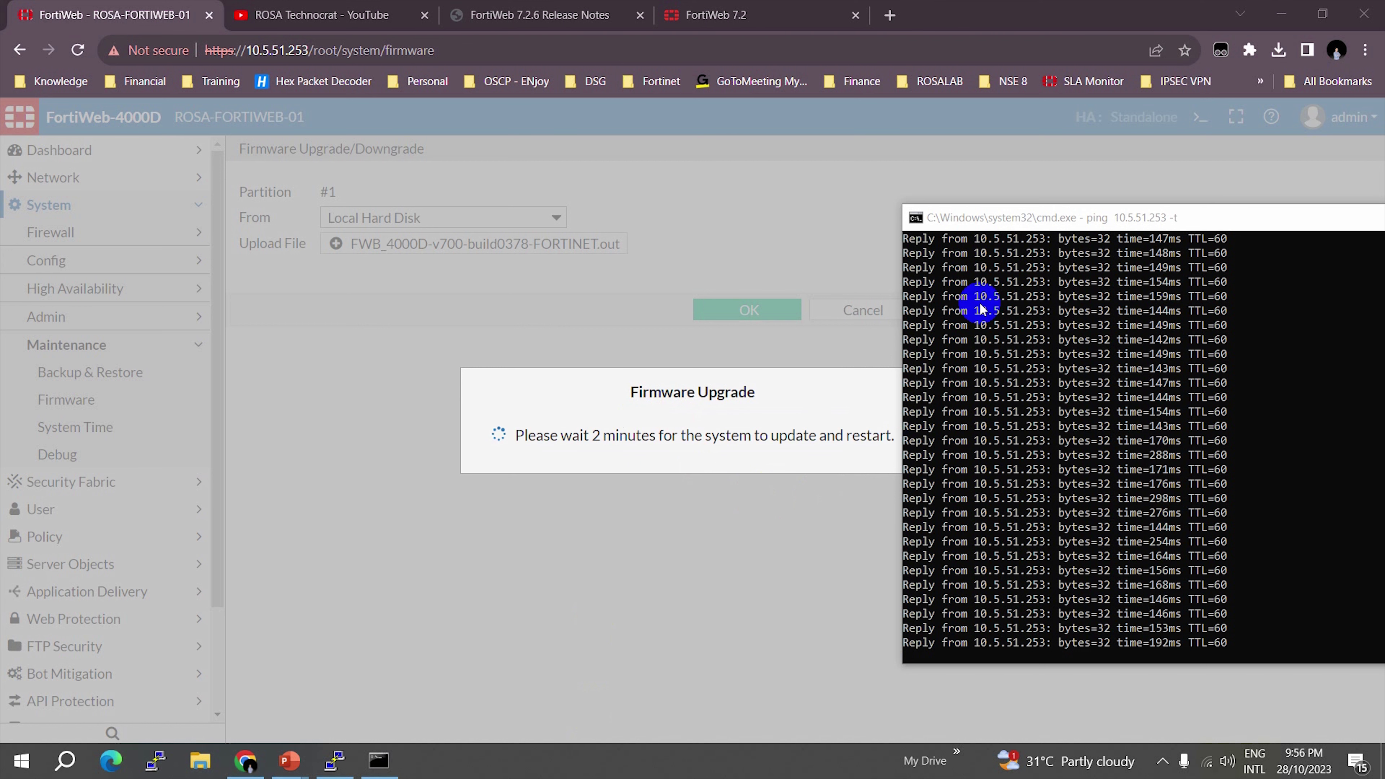
{"action": "left_click_drag", "start_coordinate": [997, 216], "coordinate": [1024, 188]}
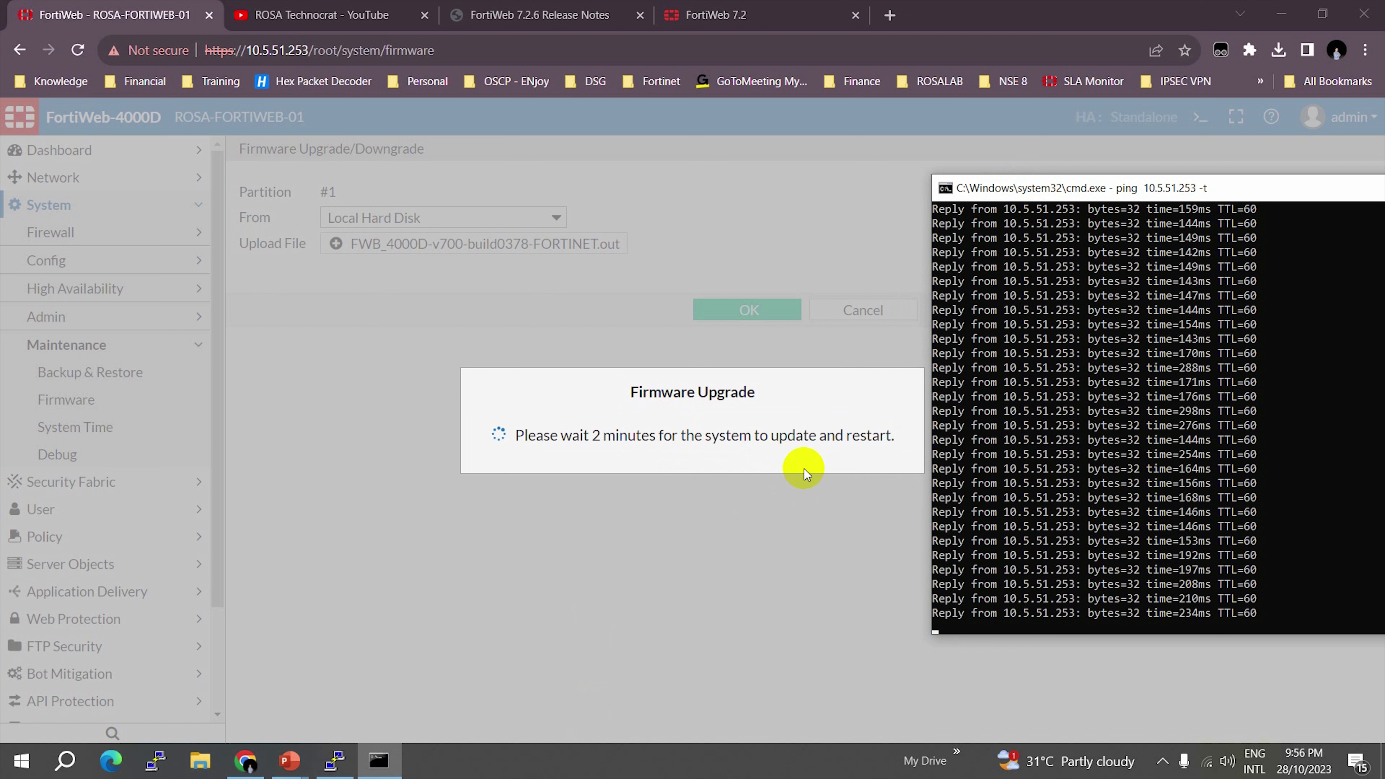
{"action": "left_click", "coordinate": [1039, 427]}
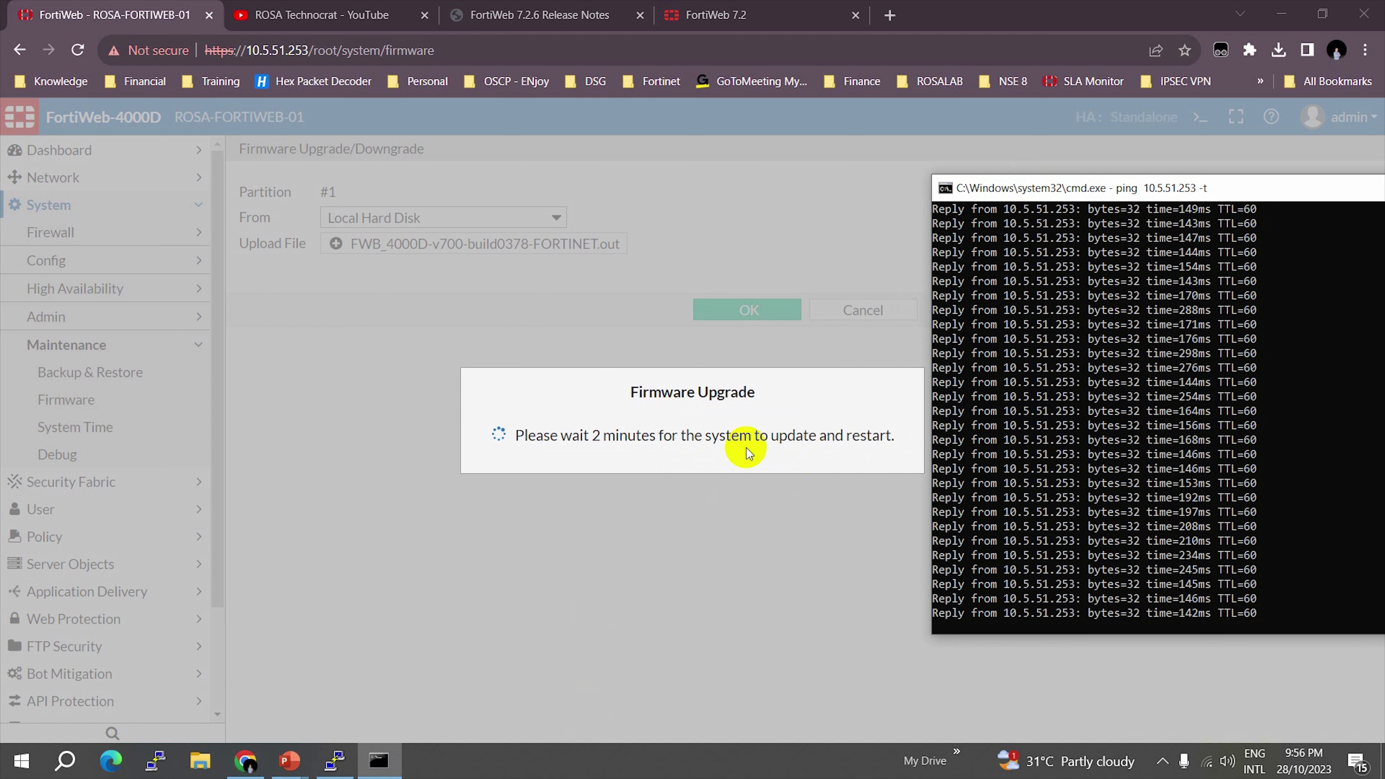
{"action": "left_click", "coordinate": [1098, 629]}
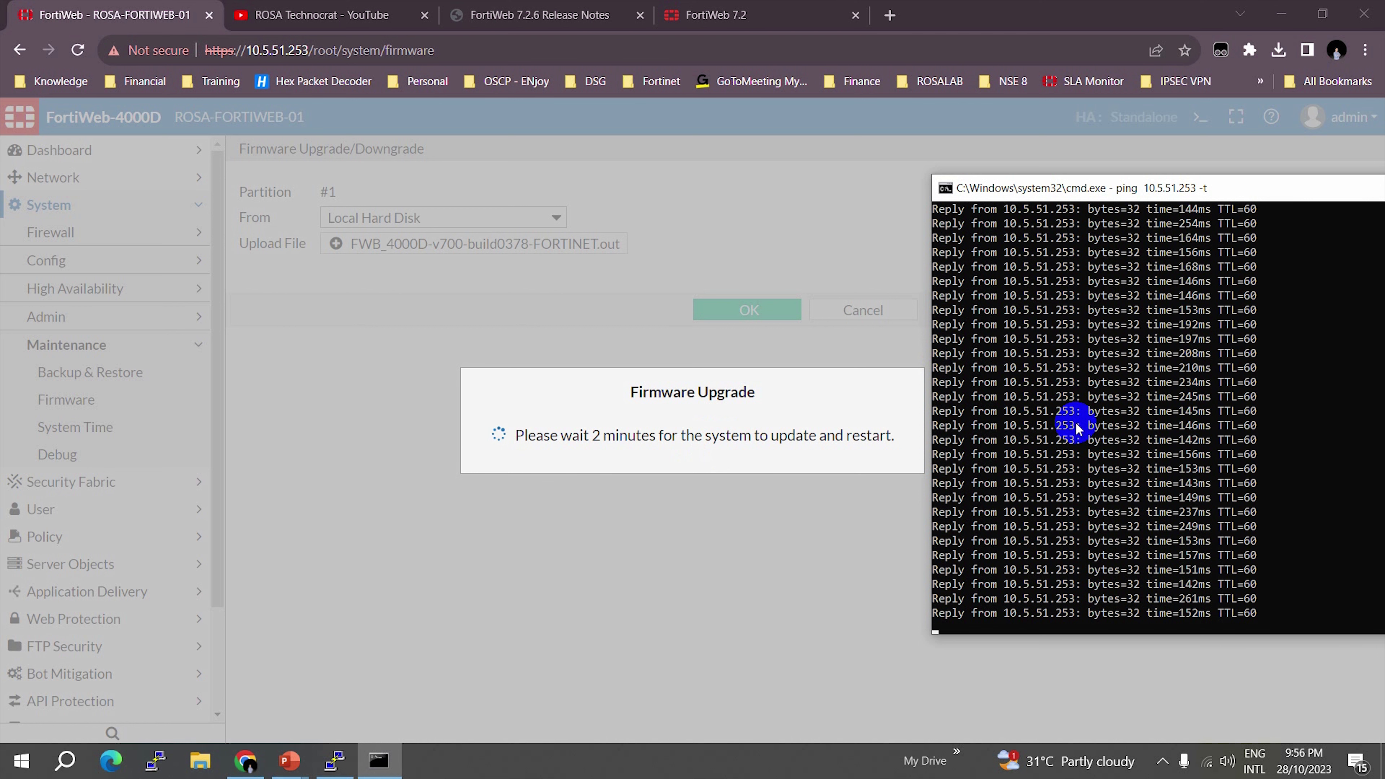
{"action": "left_click_drag", "start_coordinate": [1144, 193], "coordinate": [1125, 83]}
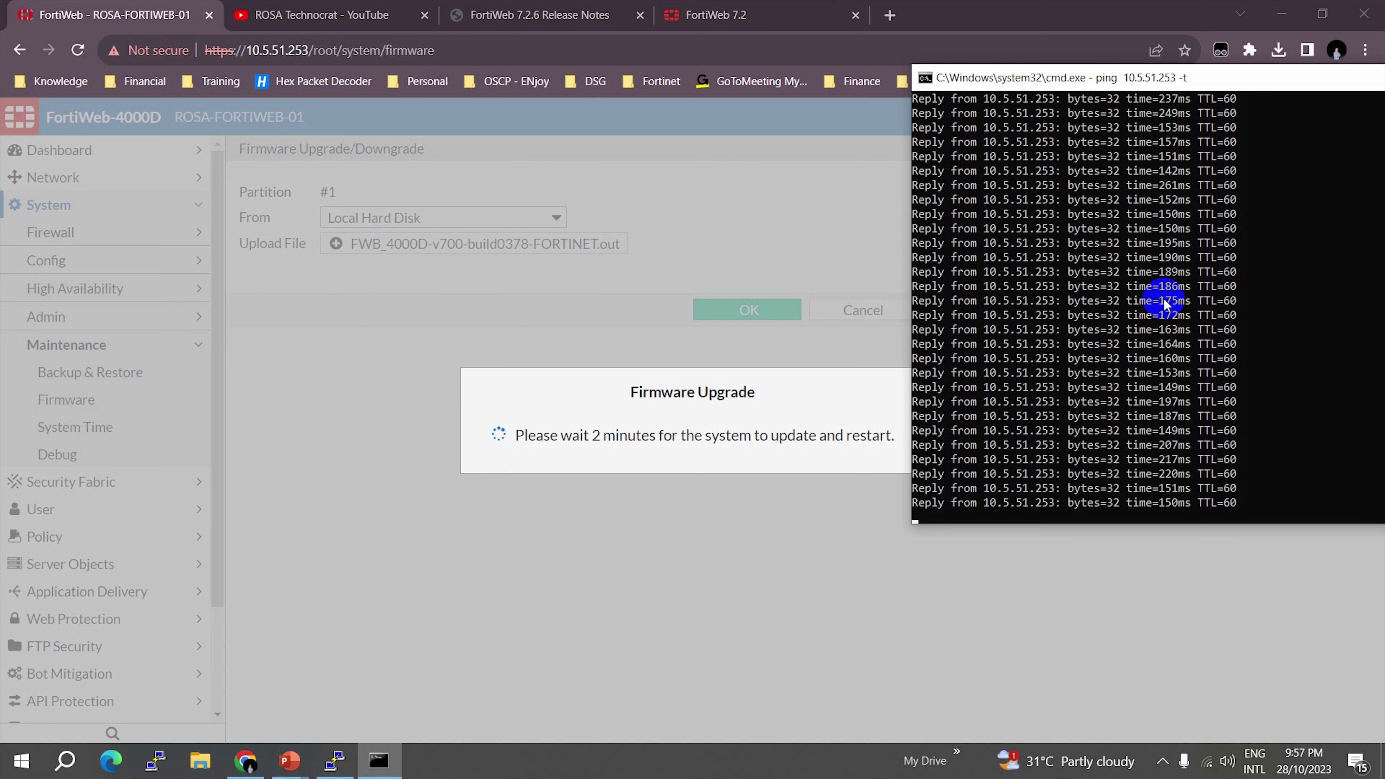
- Dismiss PuTTY's closed-connection Fatal Error and minimize the inactive session window
{"action": "left_click", "coordinate": [336, 761]}
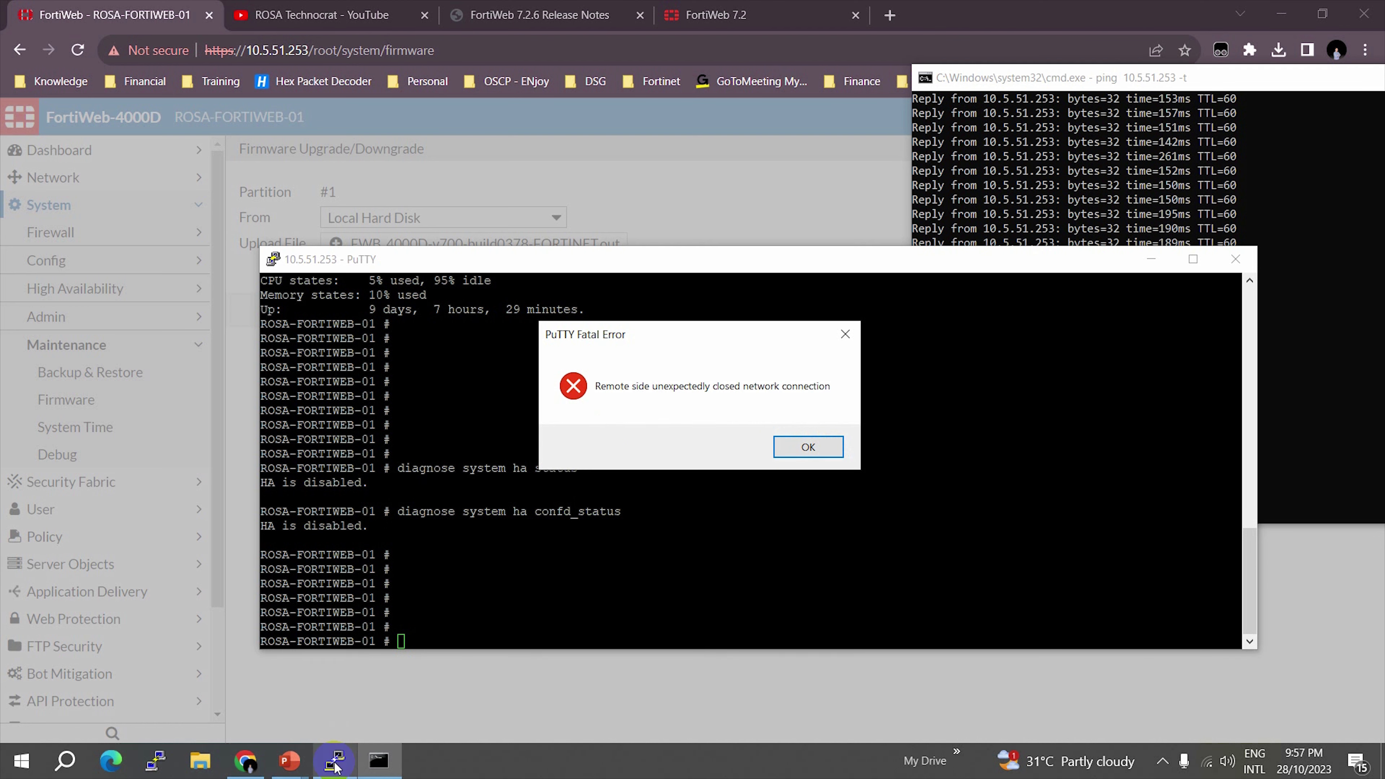
{"action": "left_click", "coordinate": [809, 446]}
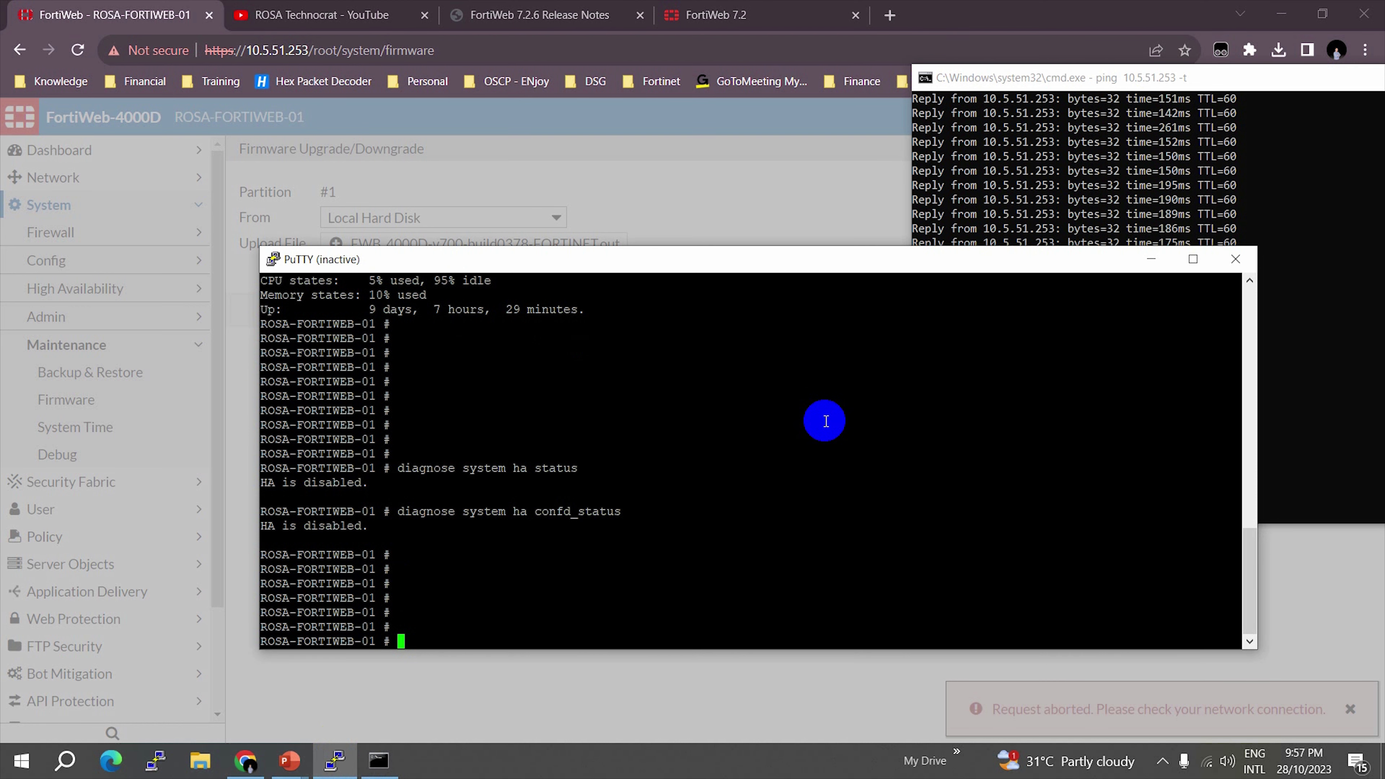
{"action": "left_click", "coordinate": [1133, 126]}
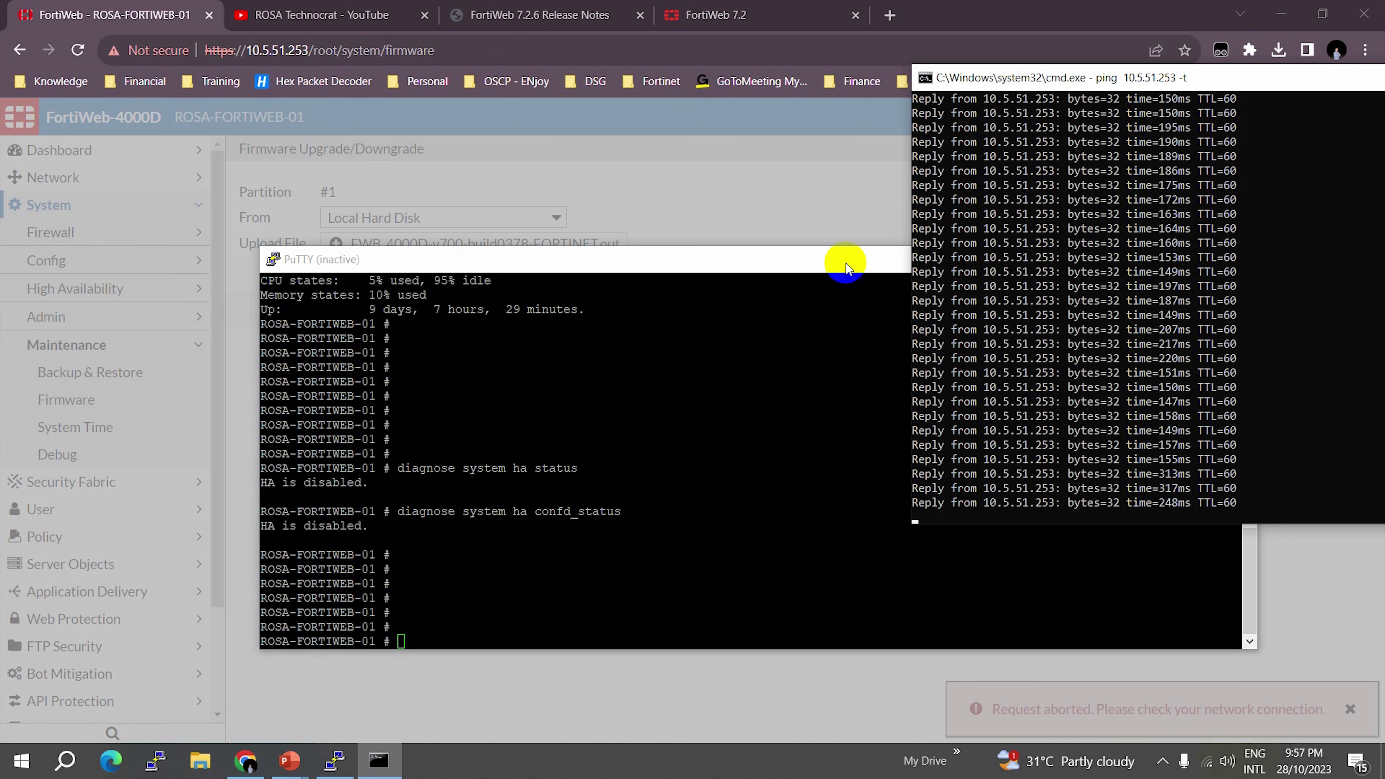
{"action": "left_click_drag", "start_coordinate": [845, 268], "coordinate": [731, 283]}
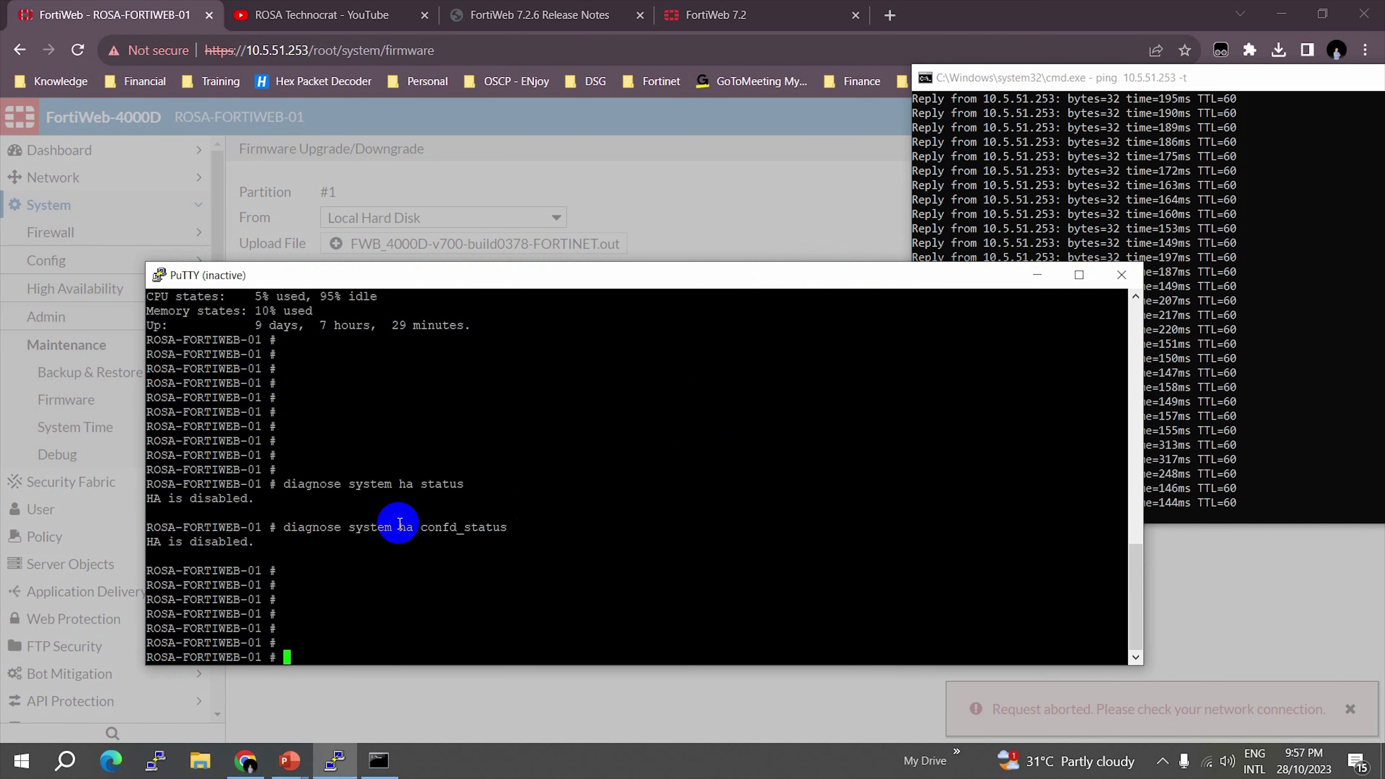
{"action": "left_click", "coordinate": [1037, 275]}
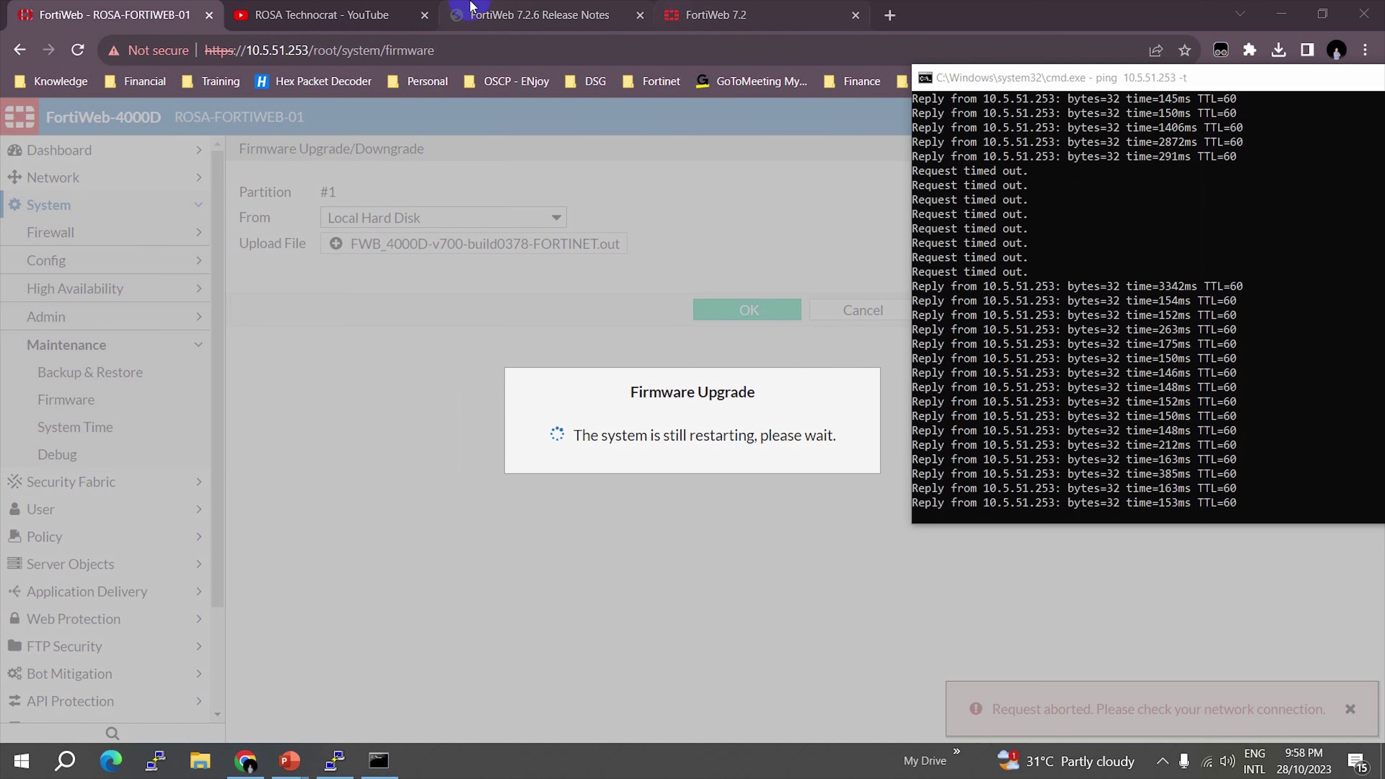
- Load the appliance address 10.5.51.253 in the second Chrome tab
{"action": "double_click", "coordinate": [288, 49]}
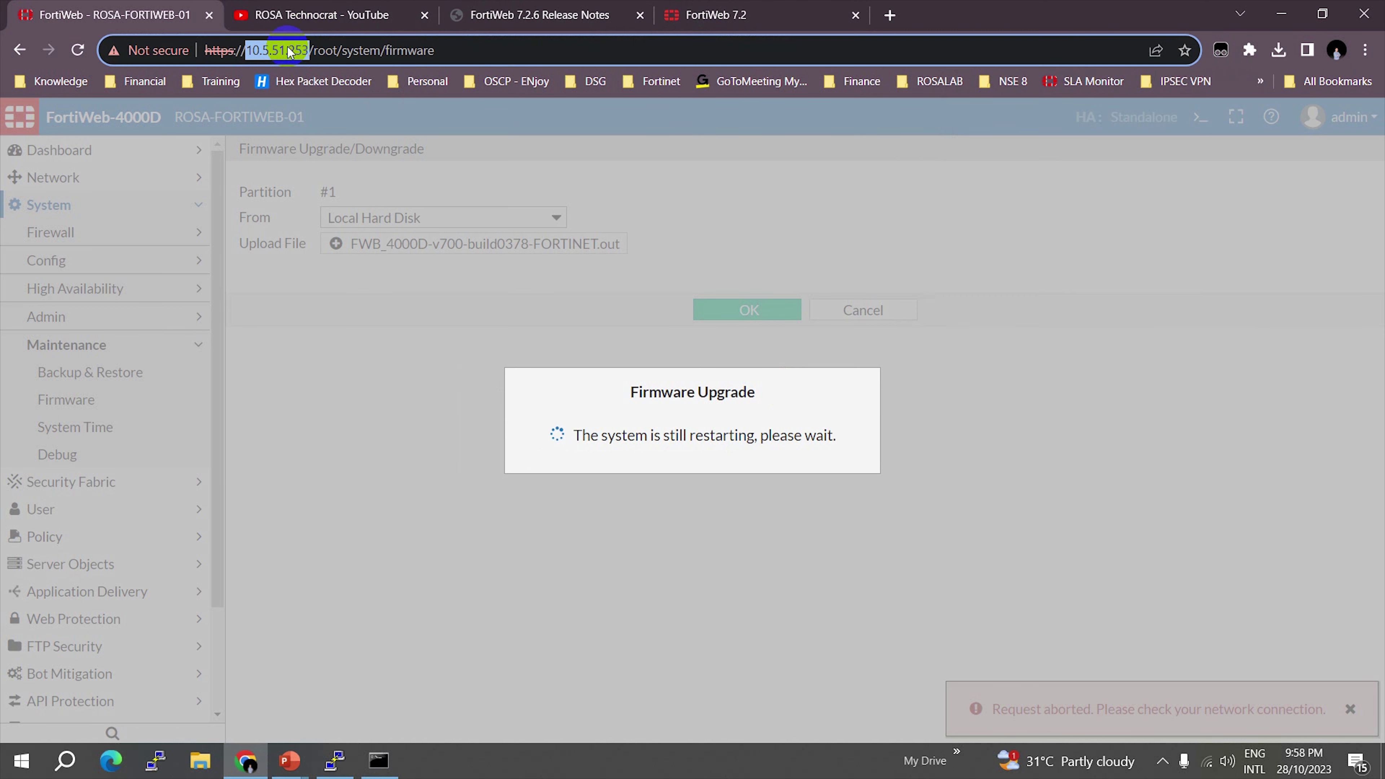
{"action": "left_click", "coordinate": [325, 8]}
{"action": "left_click", "coordinate": [355, 60]}
{"action": "type", "text": "10.5.51.253"}
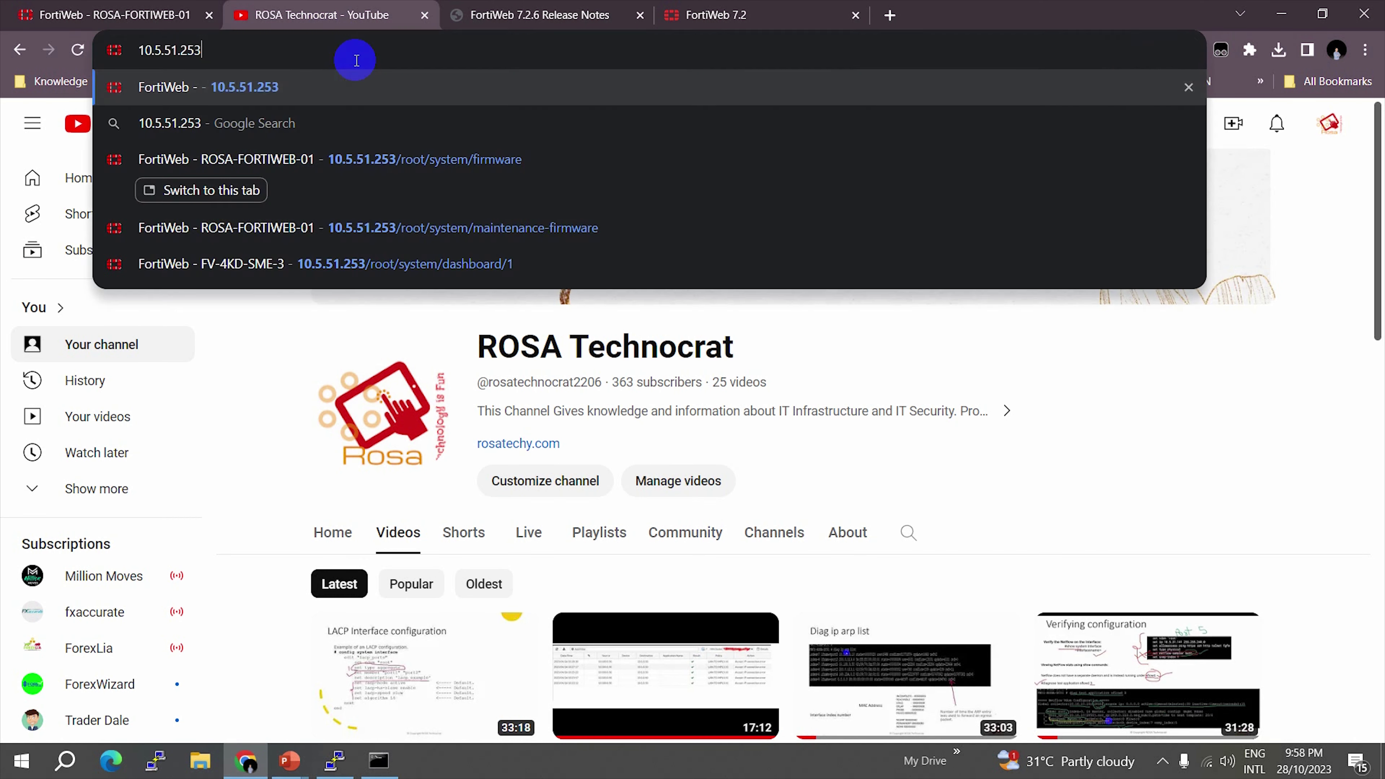
{"action": "key", "text": "Return"}
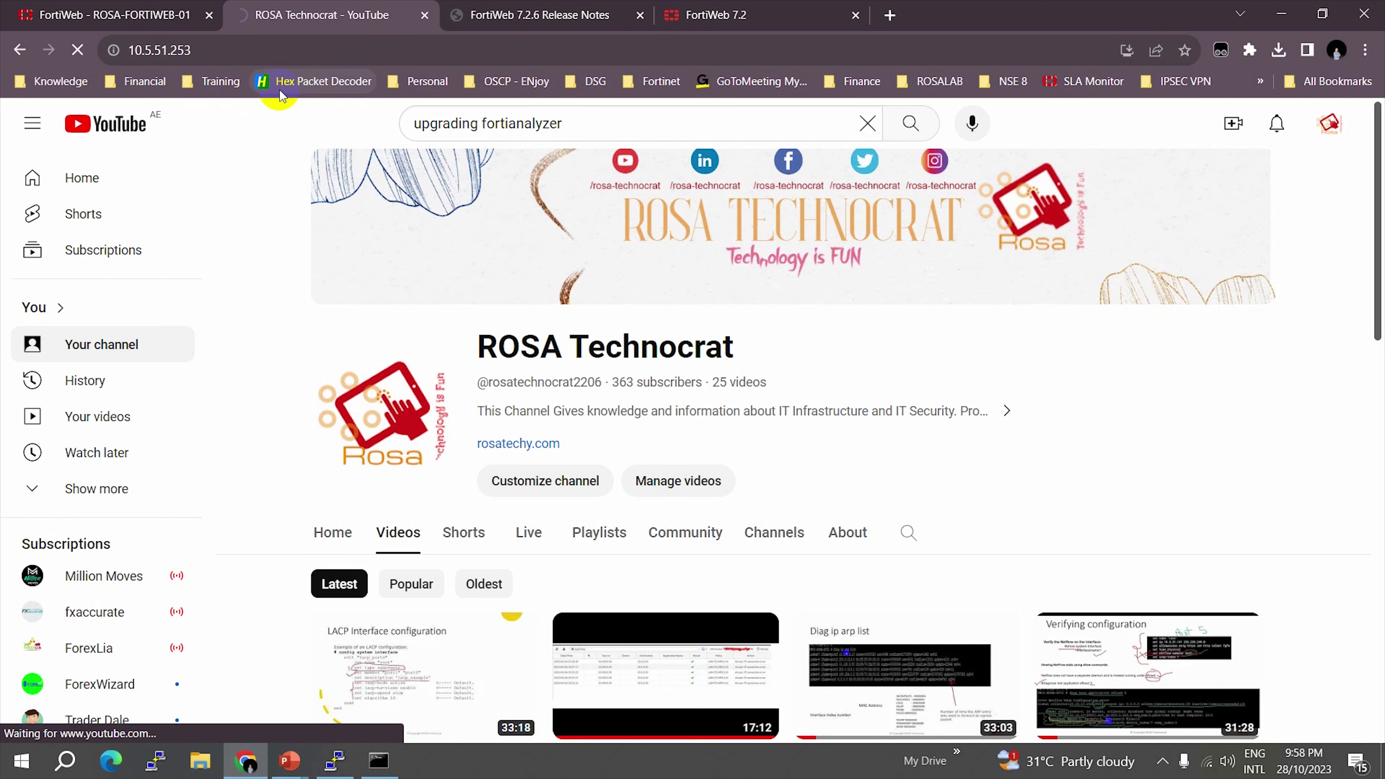
- Return to the FortiWeb tab showing the system-restarting notice
{"action": "left_click", "coordinate": [246, 53]}
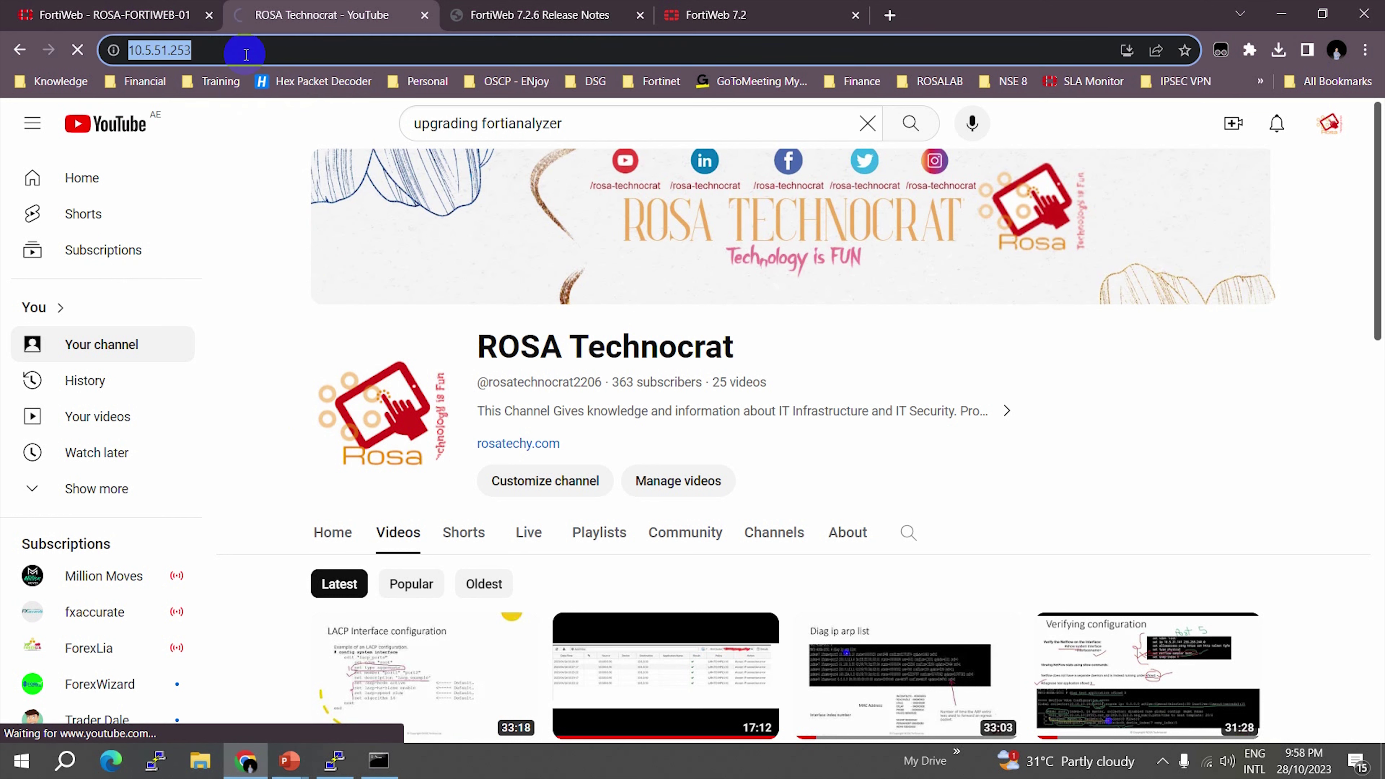
{"action": "key", "text": "Home"}
{"action": "key", "text": "Escape"}
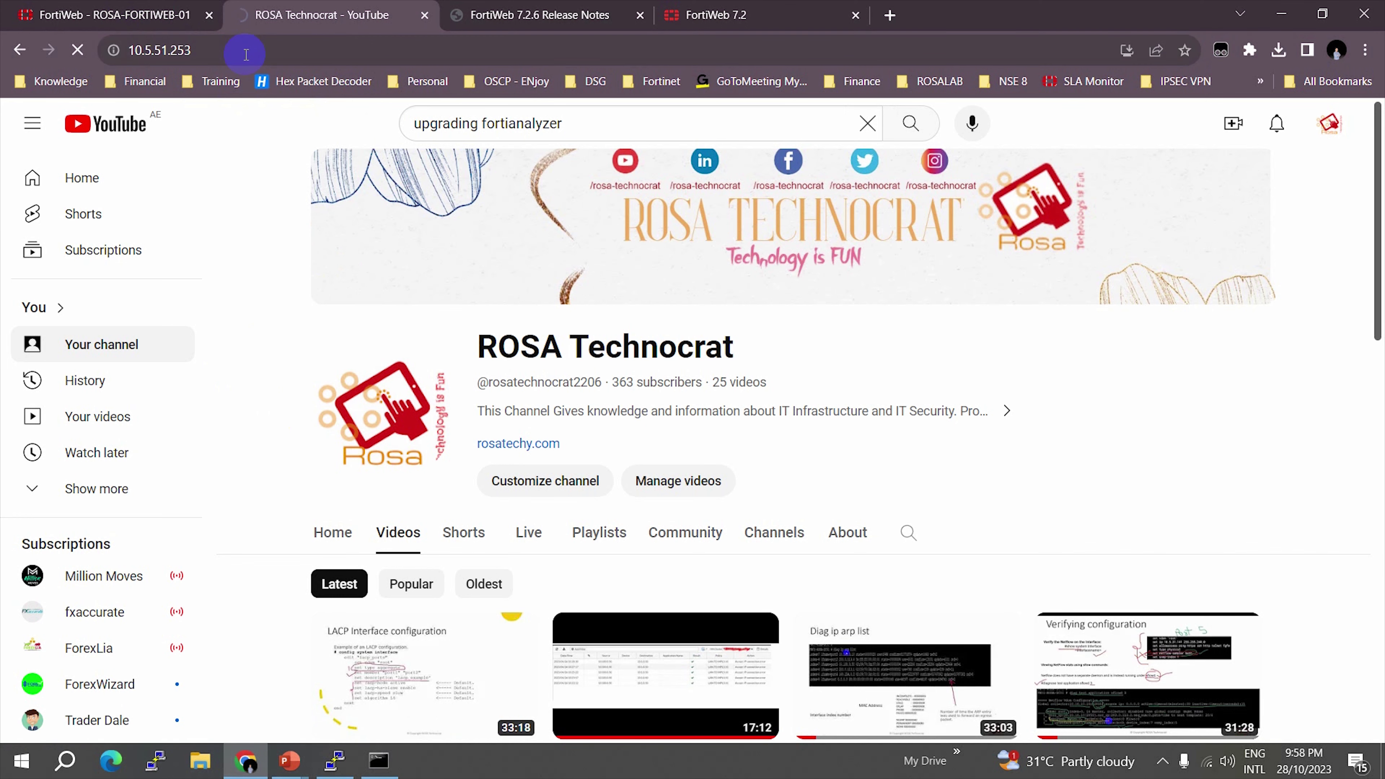
{"action": "left_click", "coordinate": [53, 6]}
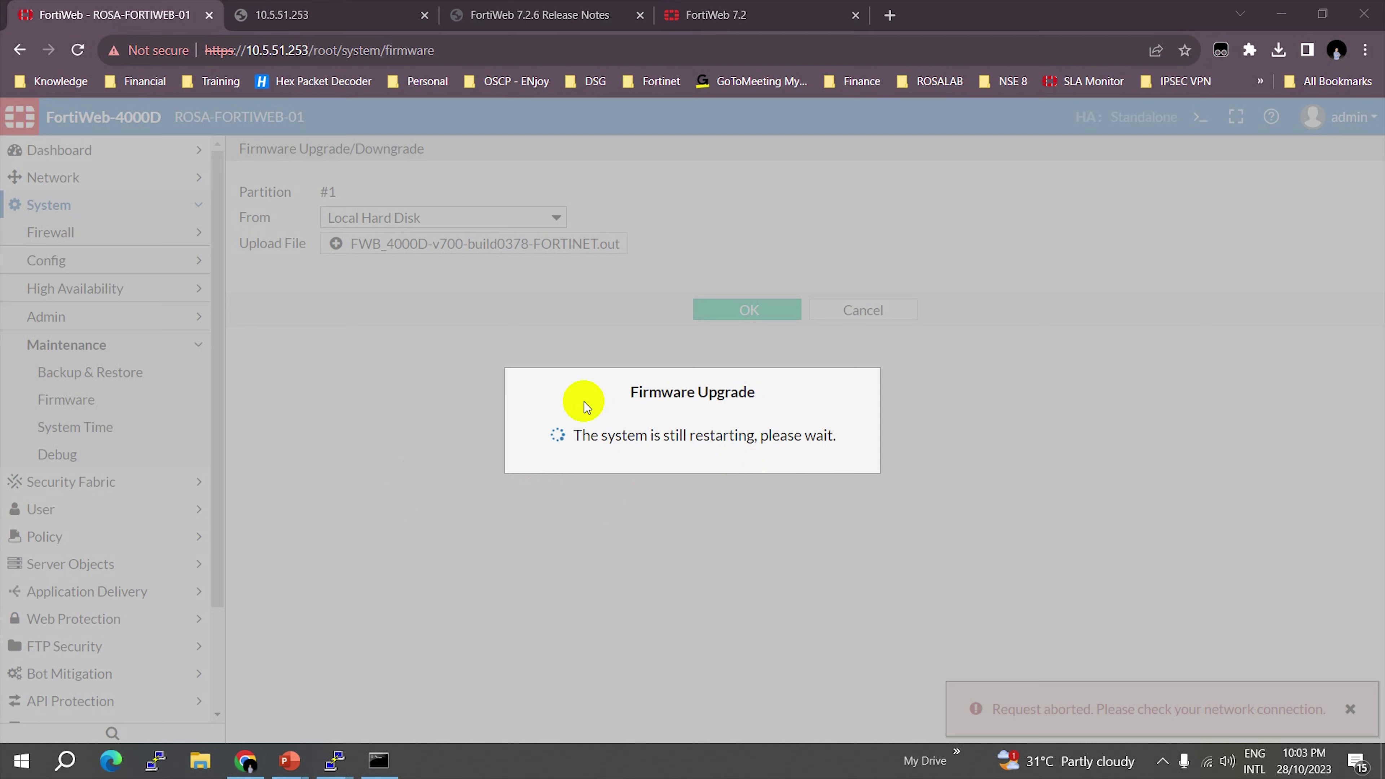
- Close the inactive PuTTY session and log in as admin on the 10.5.2.214 console
{"action": "mouse_move", "coordinate": [335, 760]}
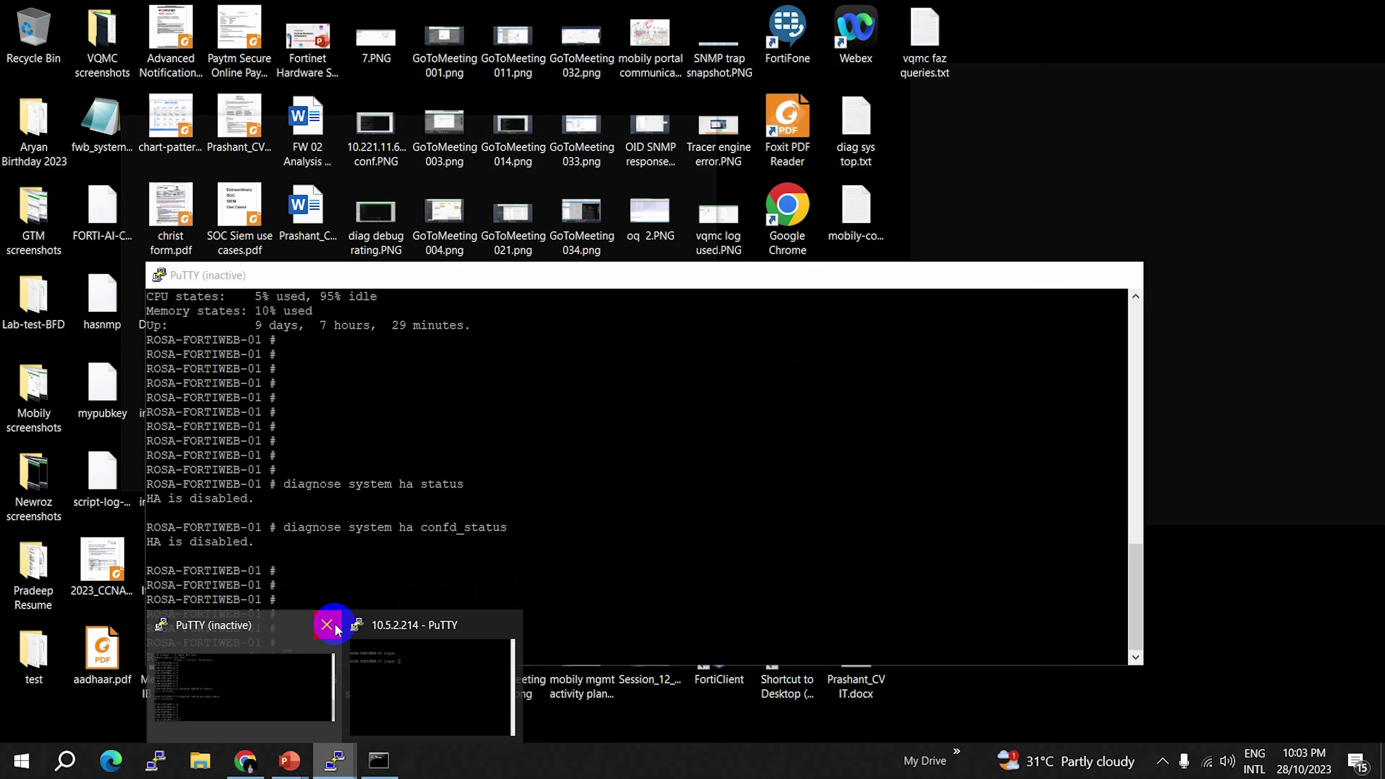
{"action": "left_click", "coordinate": [335, 630]}
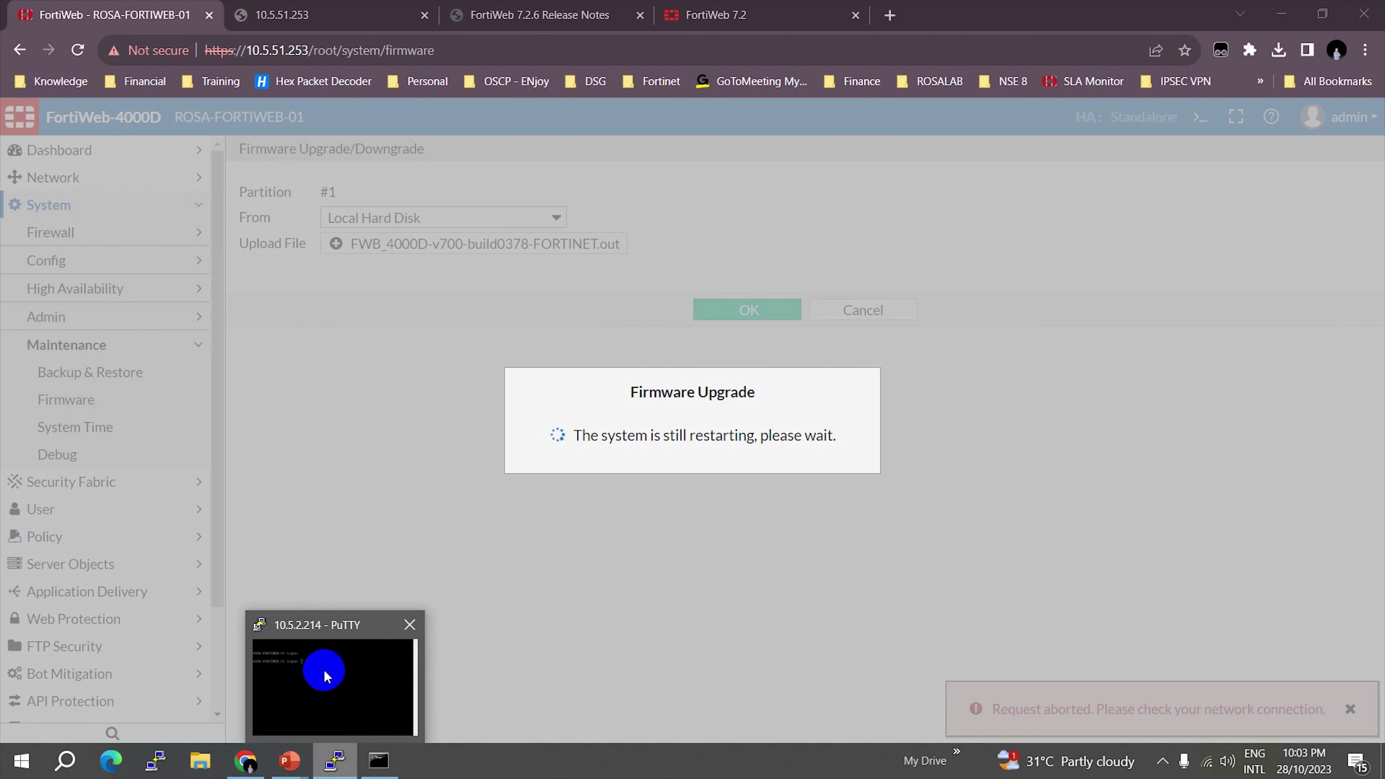
{"action": "left_click", "coordinate": [325, 717]}
{"action": "key", "text": "Return"}
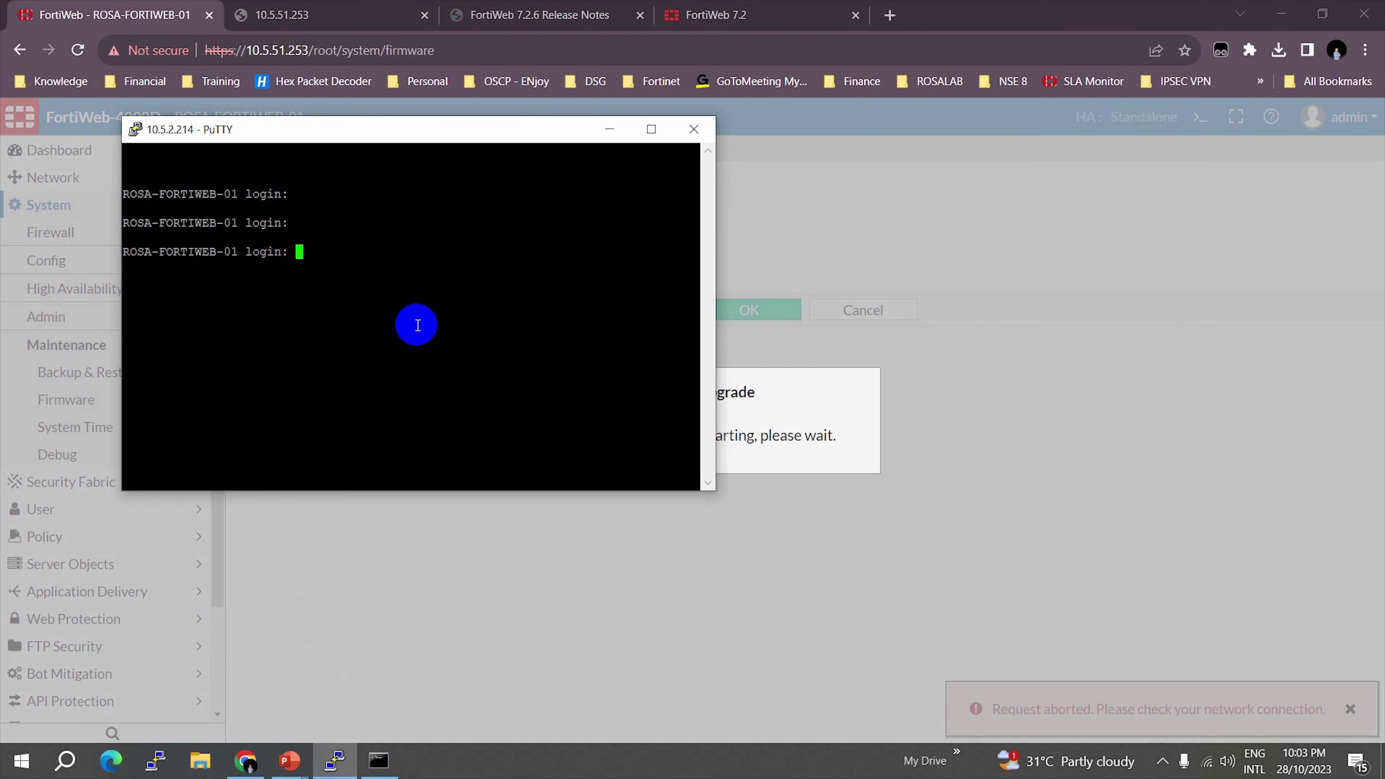
{"action": "type", "text": "admin"}
{"action": "key", "text": "Return"}
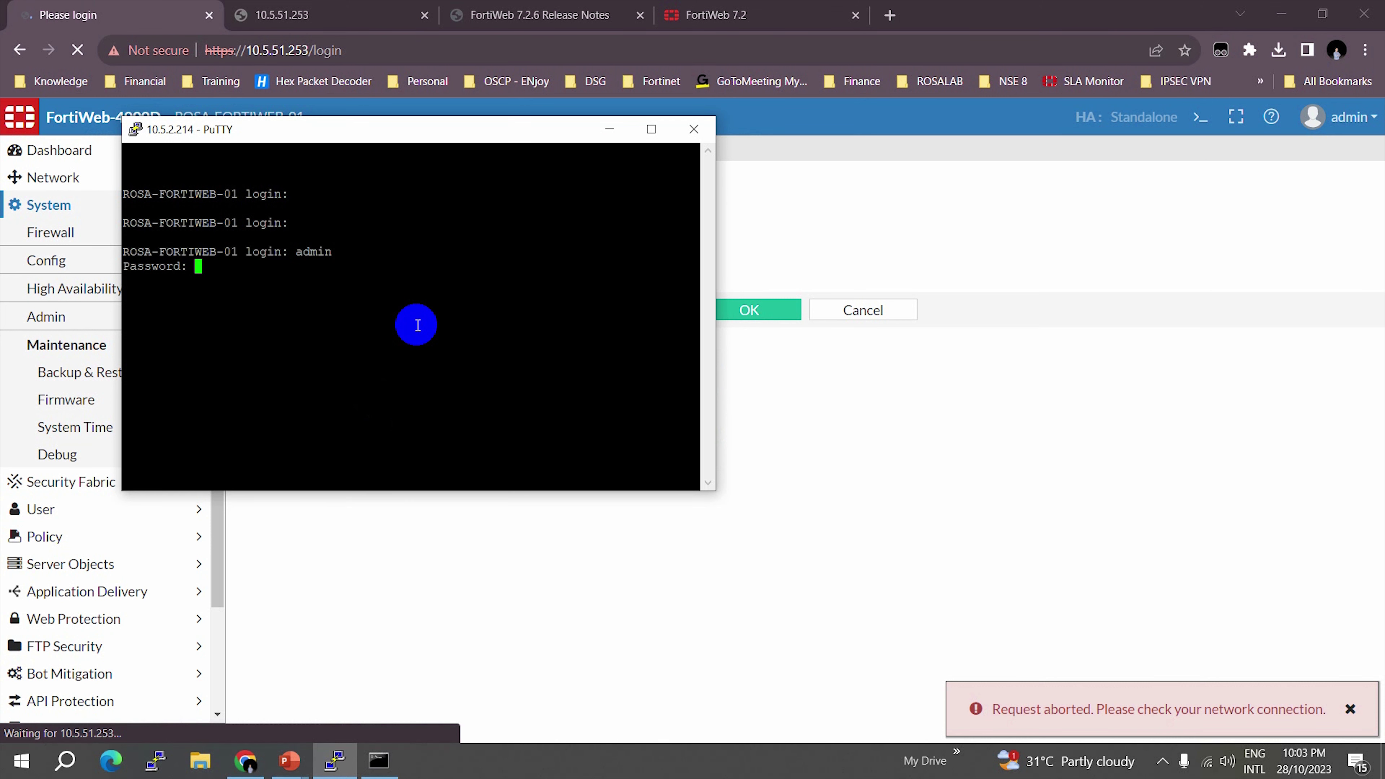
{"action": "type", "text": "********"}
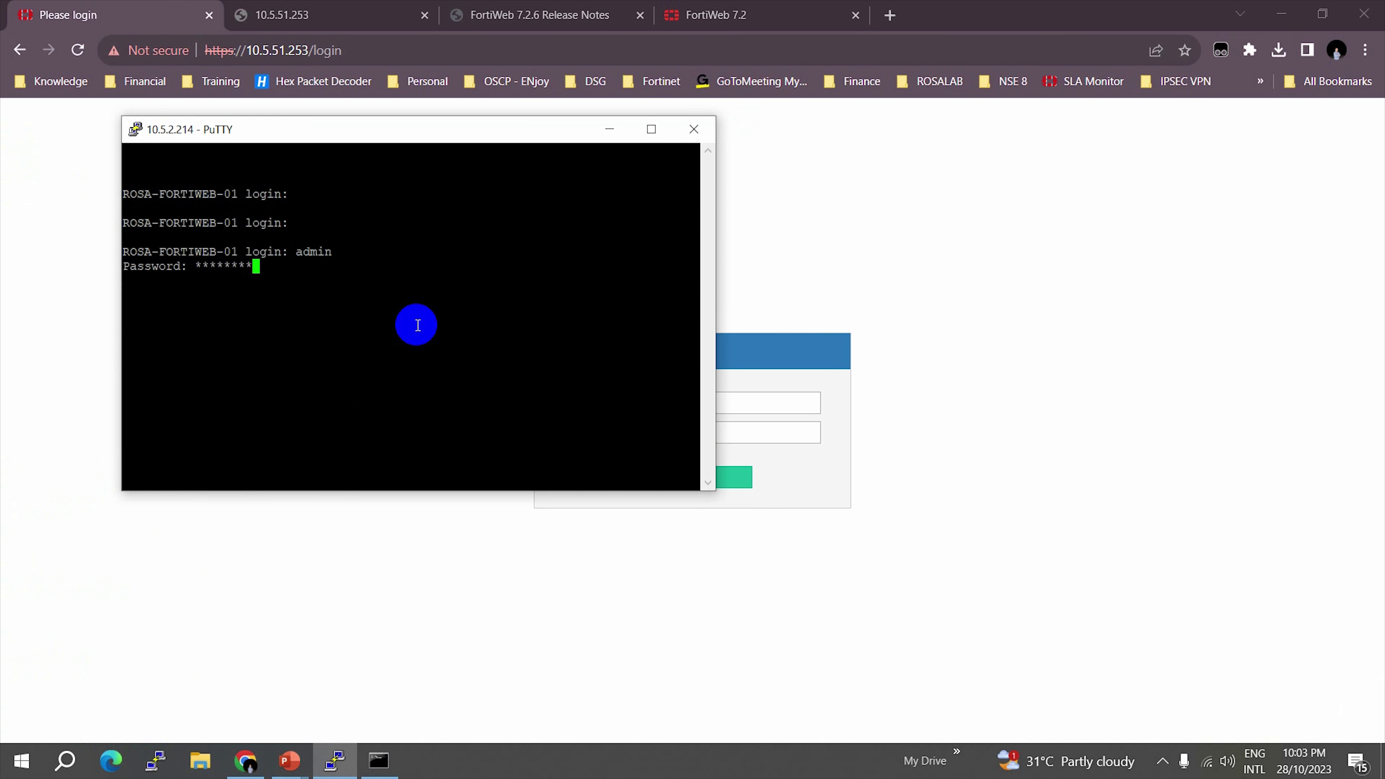
{"action": "left_click_drag", "start_coordinate": [137, 280], "coordinate": [292, 309]}
- Log in to the FortiWeb web interface with the admin password
{"action": "left_click", "coordinate": [1060, 409]}
{"action": "left_click", "coordinate": [625, 402]}
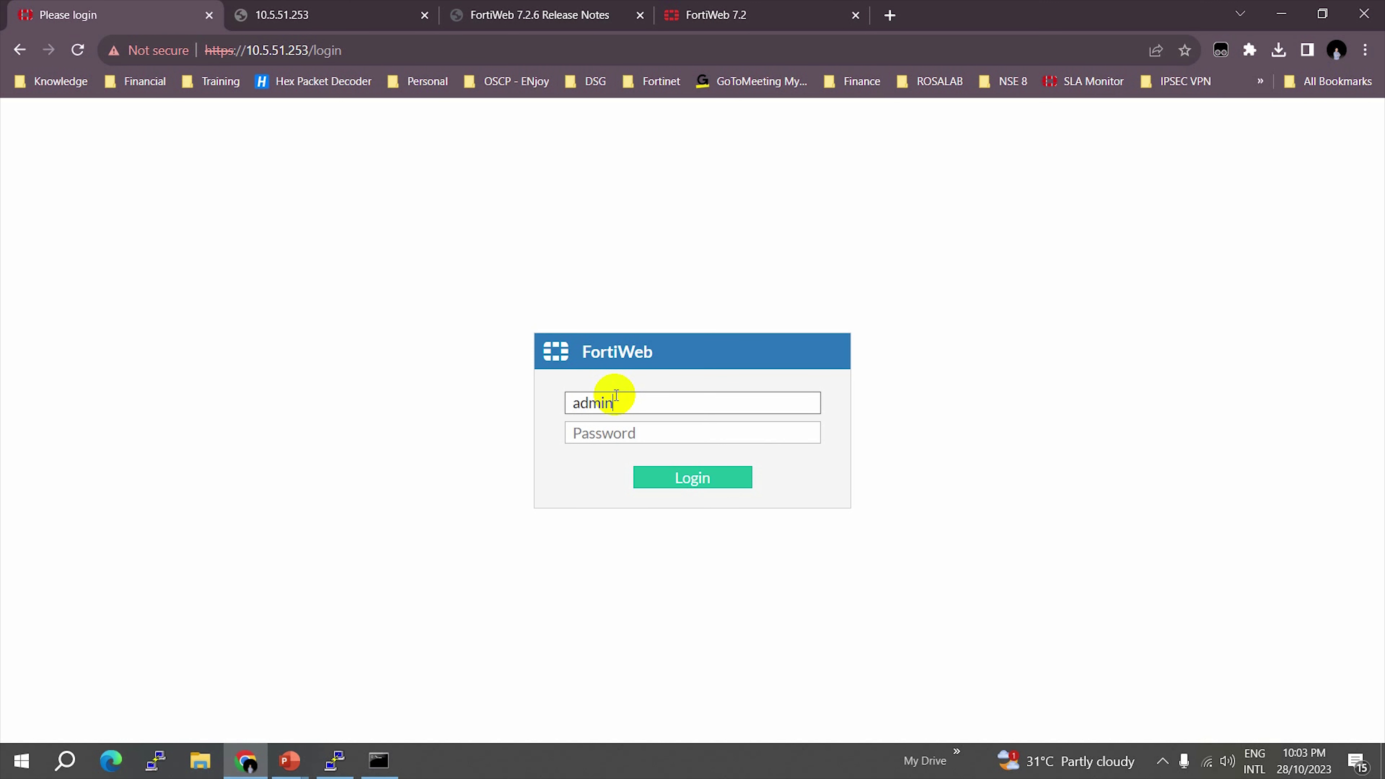
{"action": "key", "text": "Tab"}
{"action": "type", "text": "••••••"}
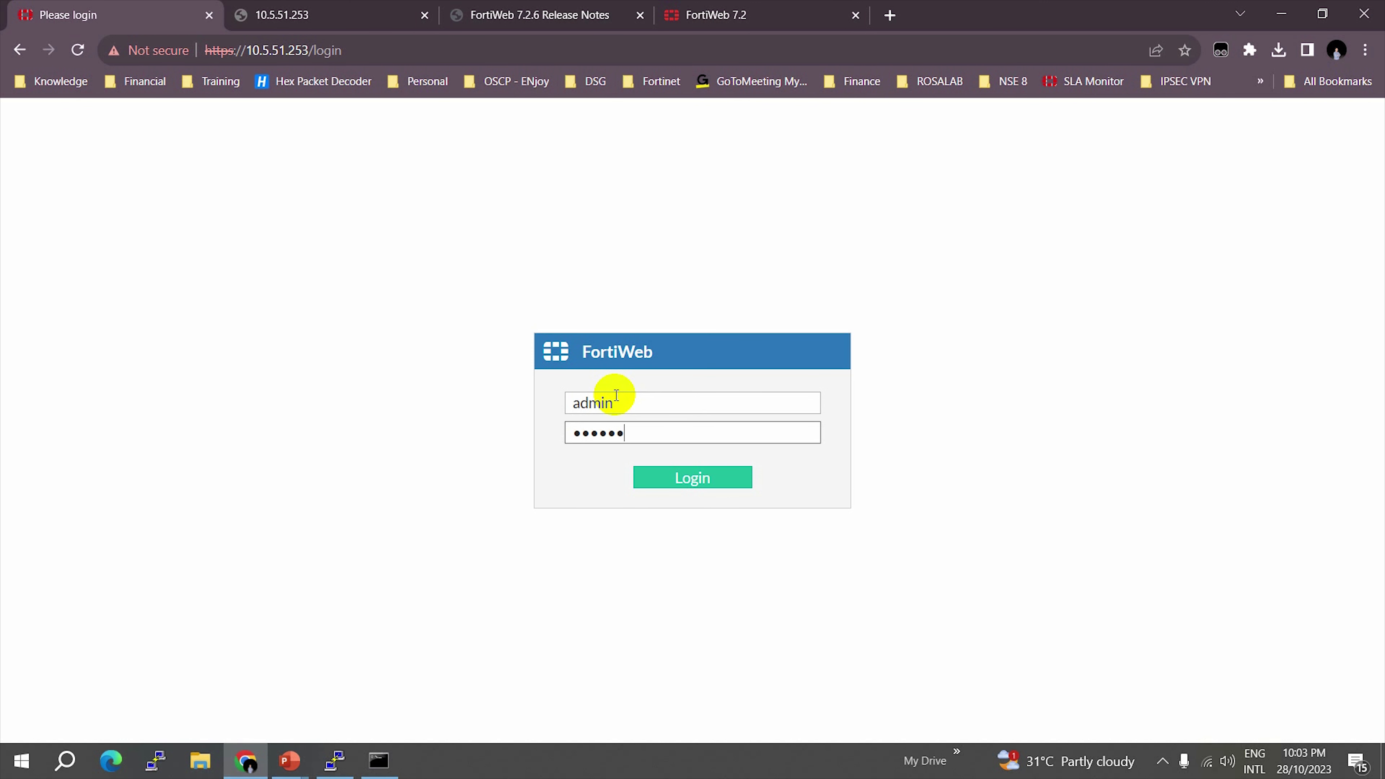
{"action": "type", "text": "••"}
{"action": "key", "text": "Return"}
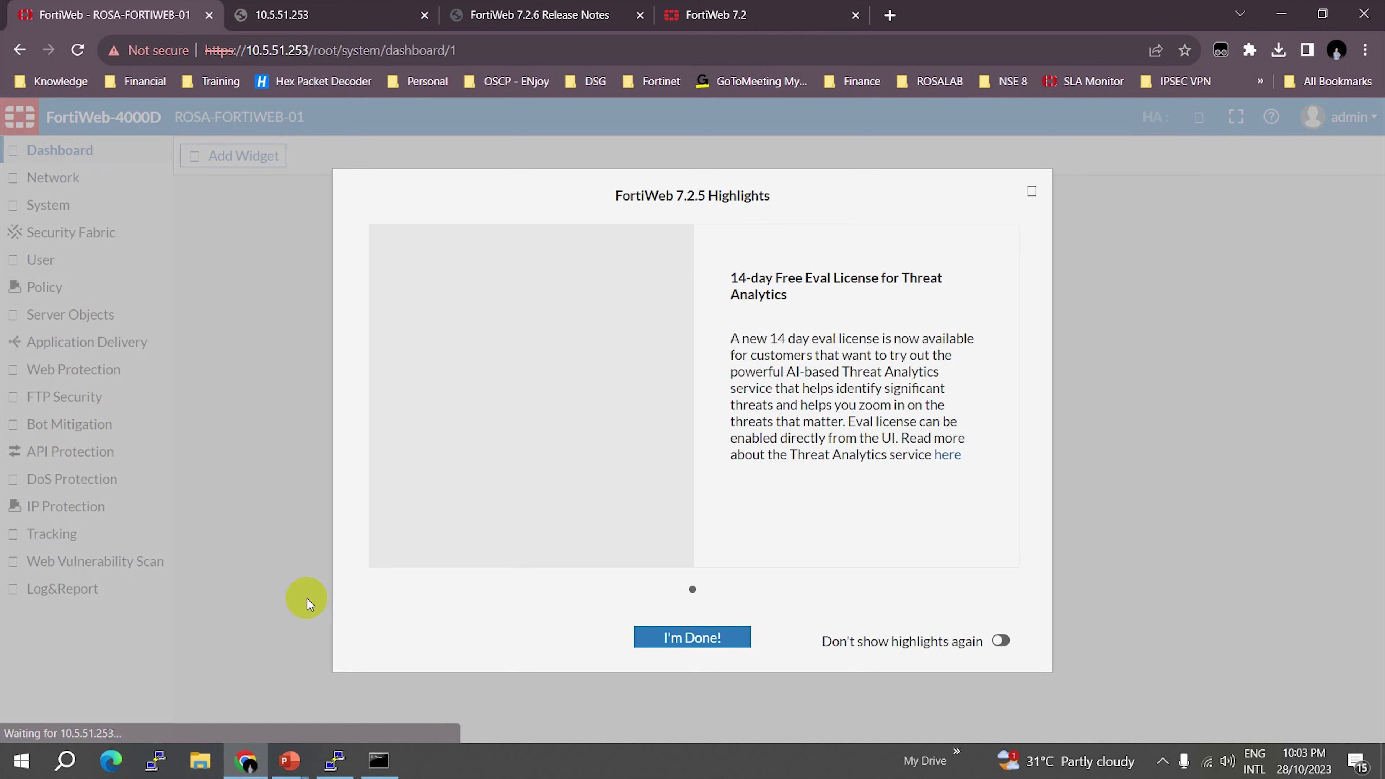
- Enable 'Don't show highlights again' and close the FortiWeb 7.2.5 Highlights window
{"action": "left_click_drag", "start_coordinate": [617, 195], "coordinate": [777, 197]}
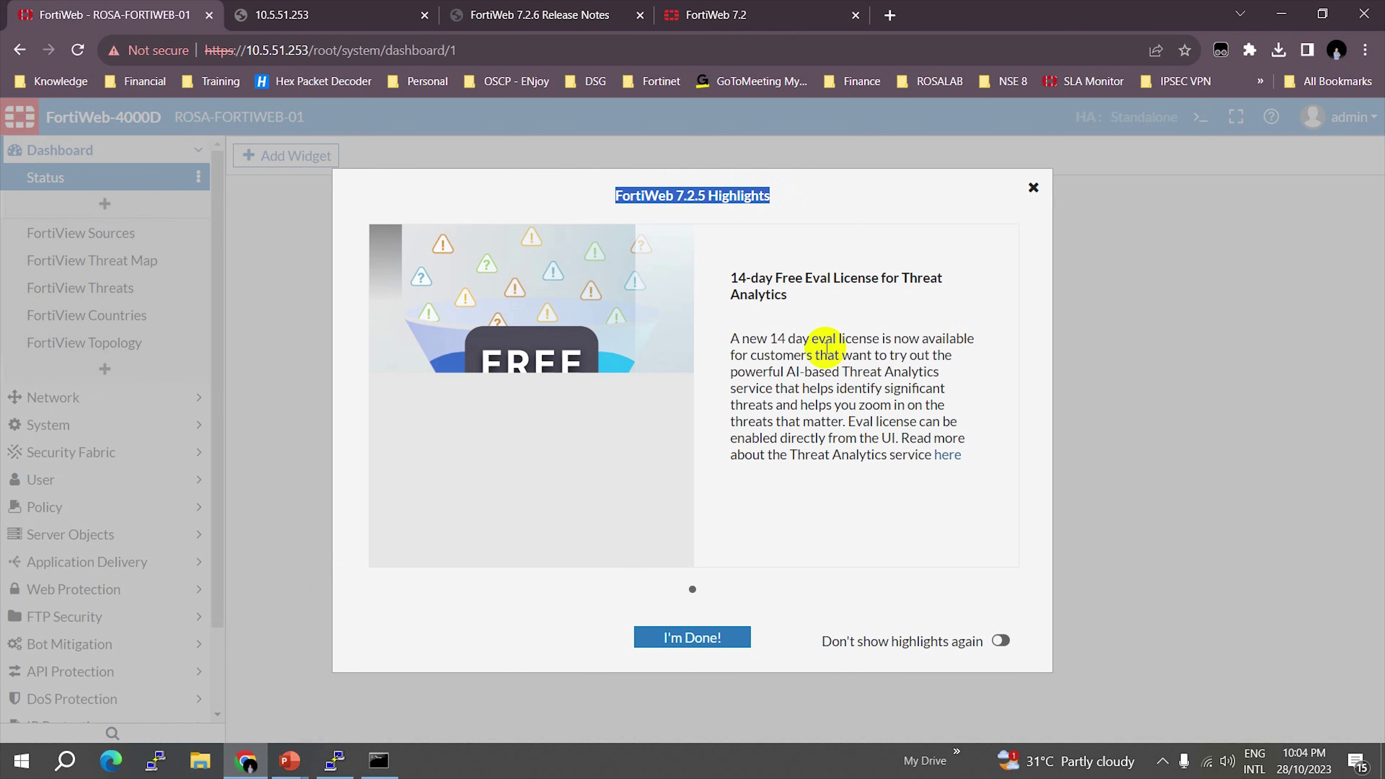
{"action": "left_click", "coordinate": [644, 639]}
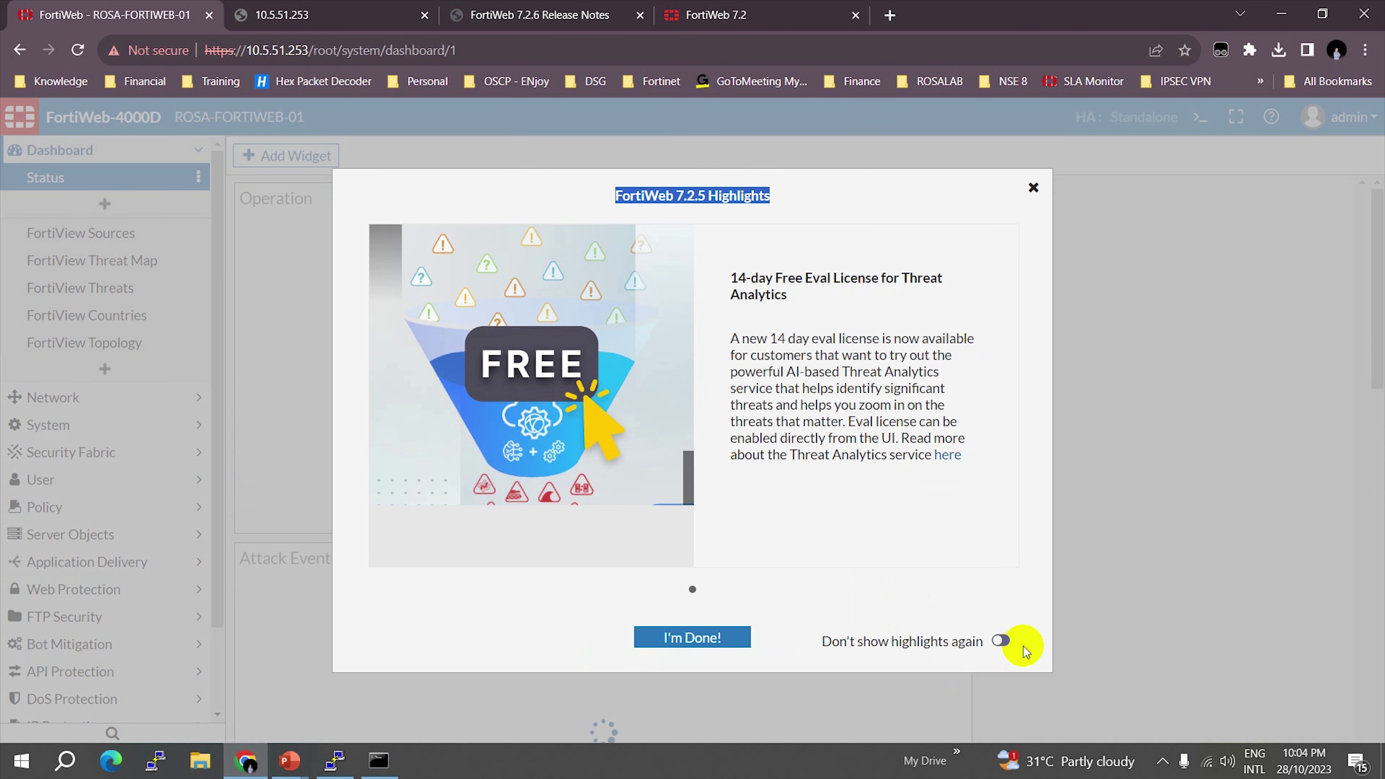
{"action": "left_click", "coordinate": [1006, 642]}
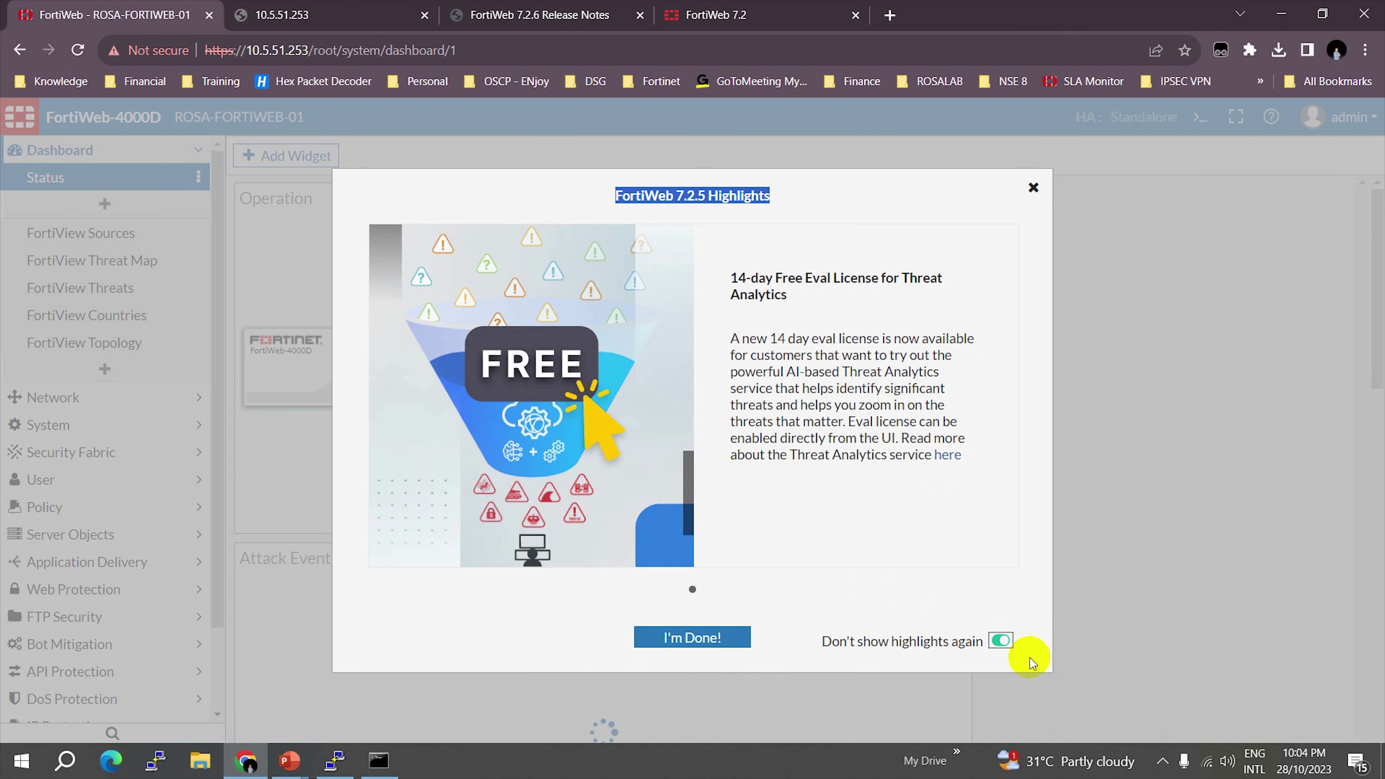
{"action": "left_click", "coordinate": [692, 641]}
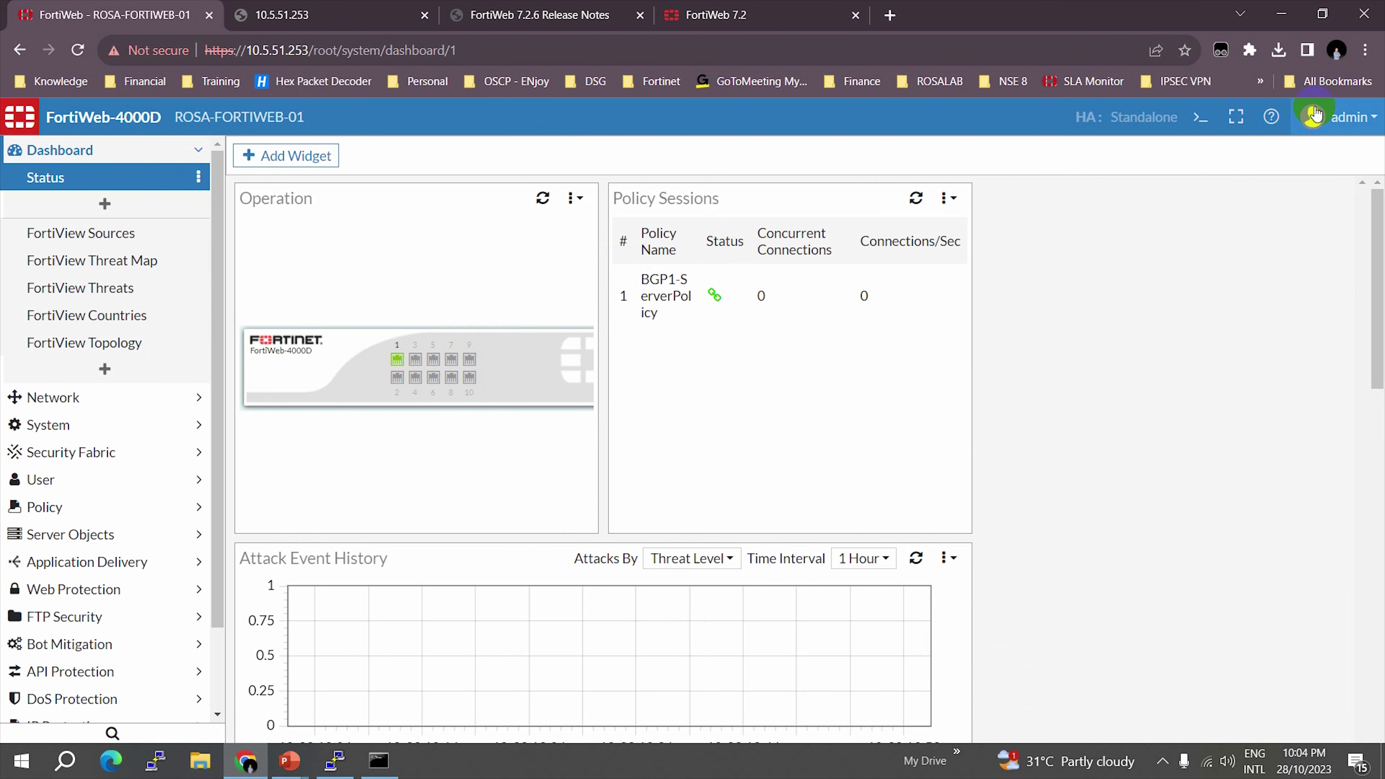
- Confirm in the admin account details that the firmware reads v7.2.5 build378
{"action": "left_click", "coordinate": [1345, 117]}
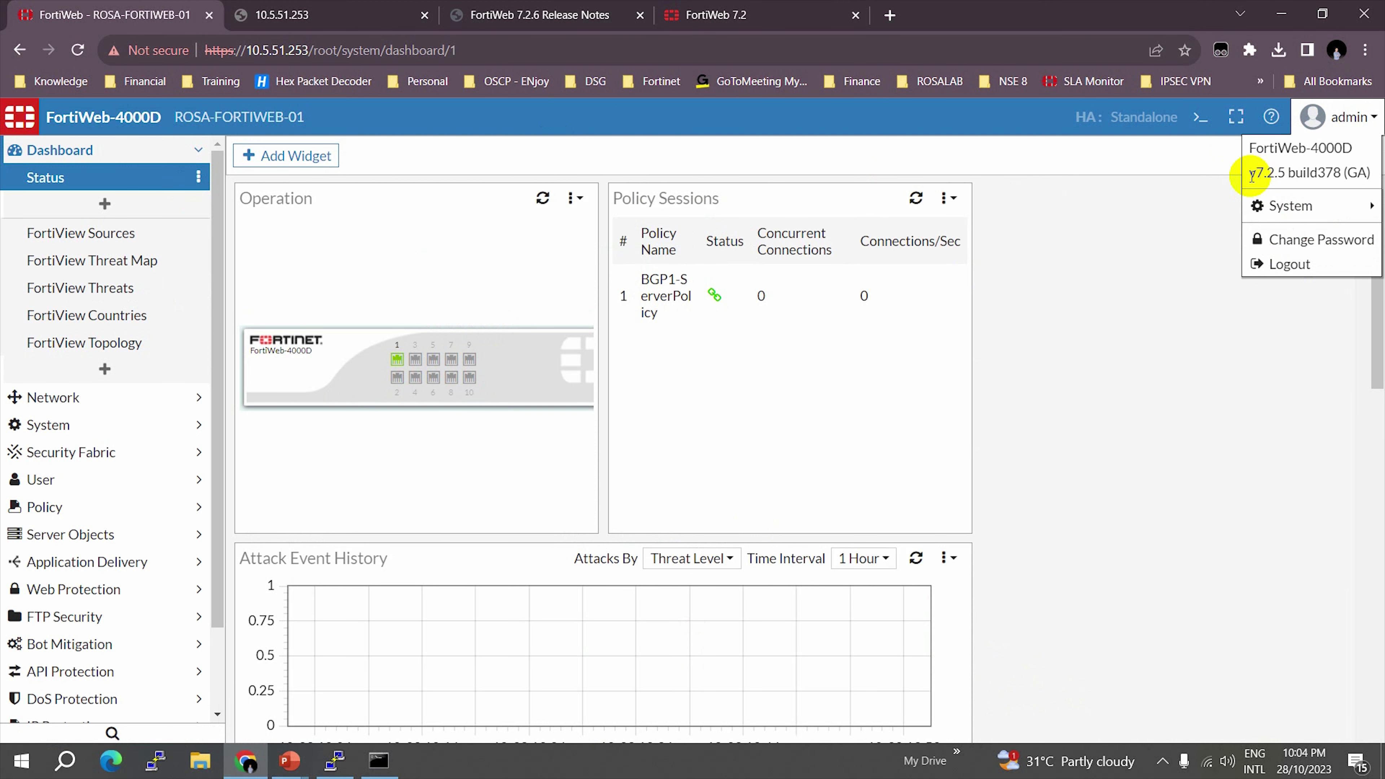
{"action": "left_click_drag", "start_coordinate": [1250, 174], "coordinate": [1358, 173]}
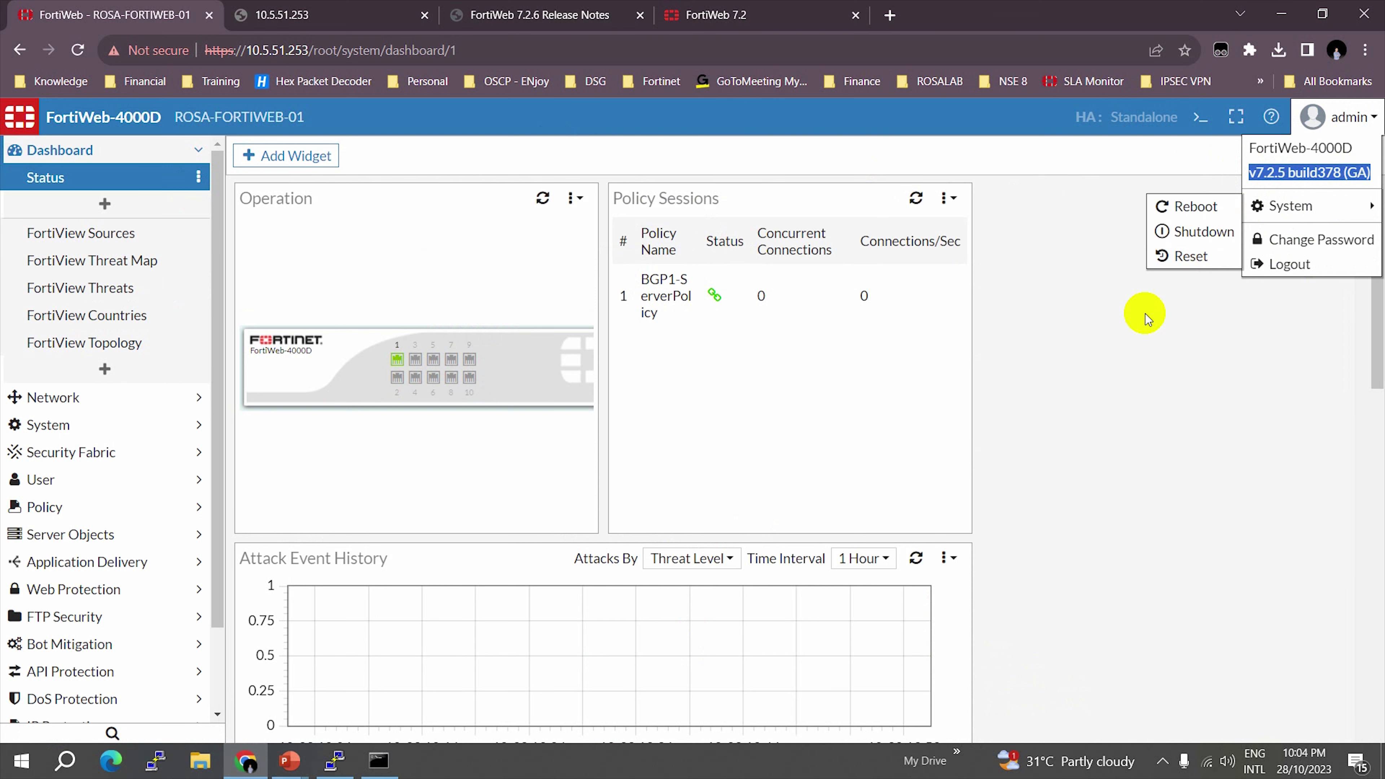
{"action": "left_click", "coordinate": [1172, 370]}
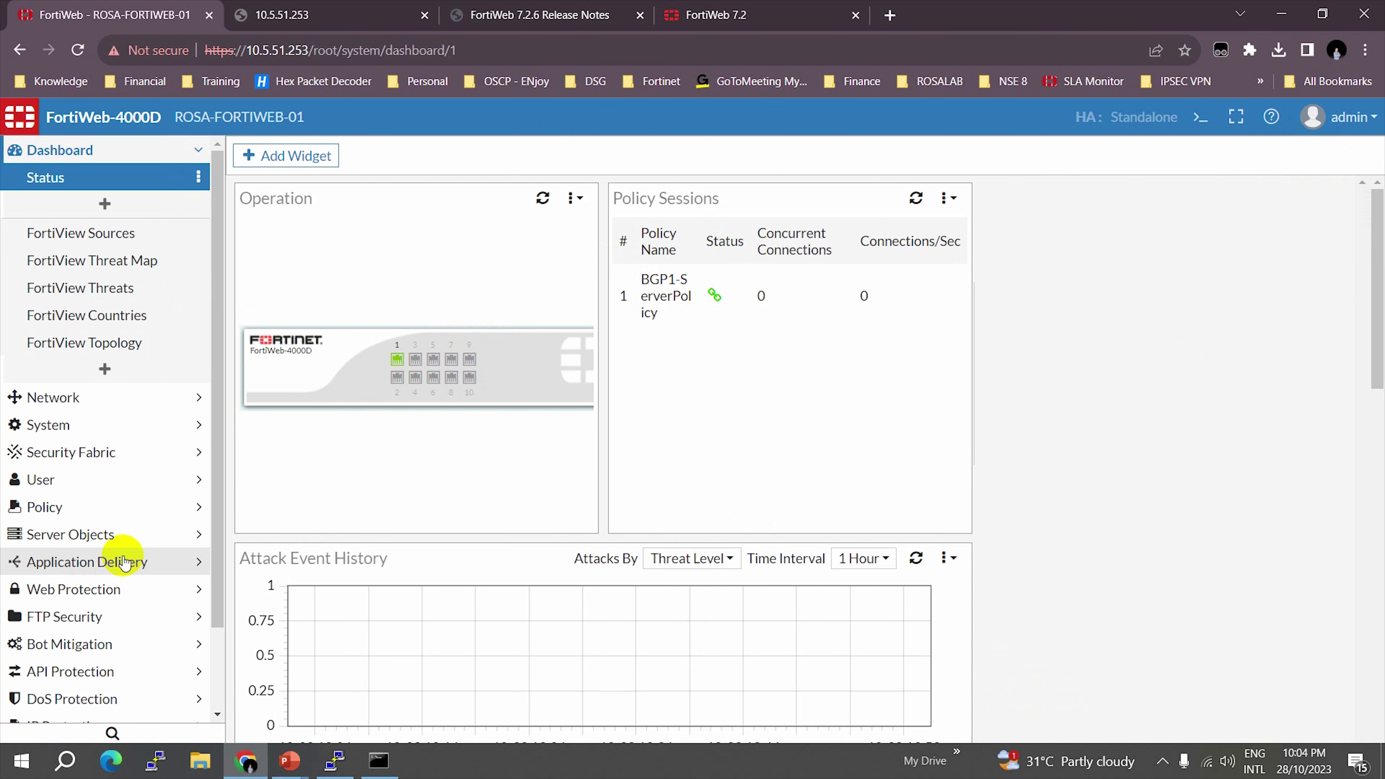
- Go to System > Maintenance > Firmware
{"action": "left_click", "coordinate": [86, 431]}
{"action": "left_click", "coordinate": [68, 401]}
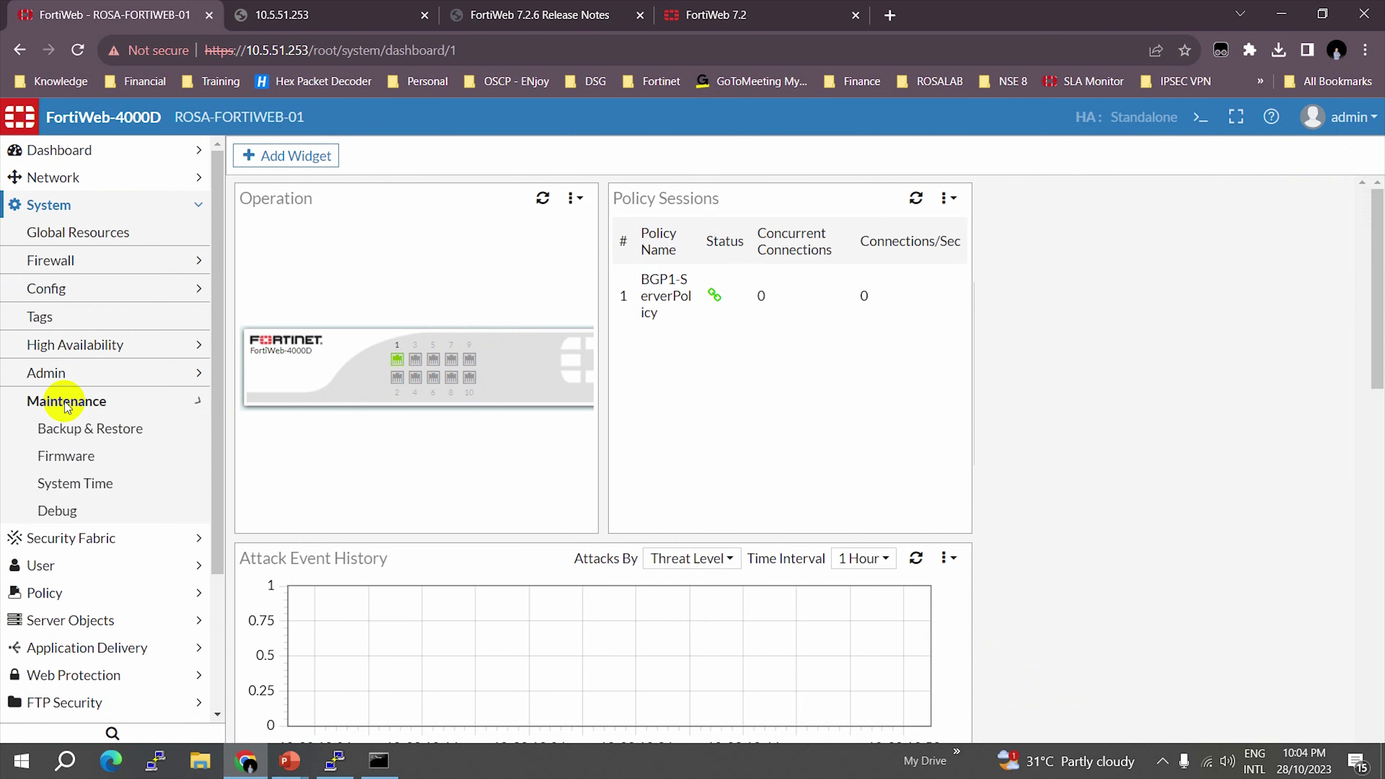
{"action": "left_click", "coordinate": [68, 455]}
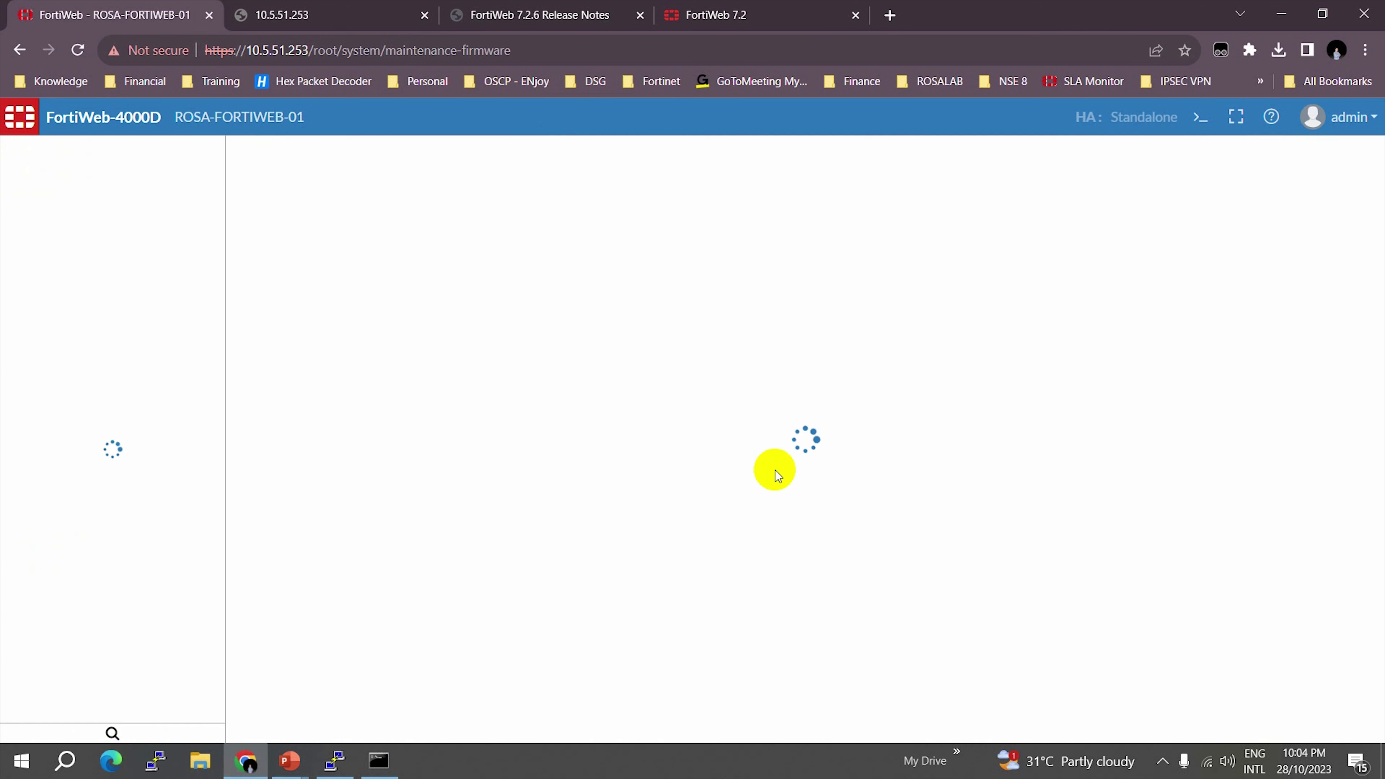